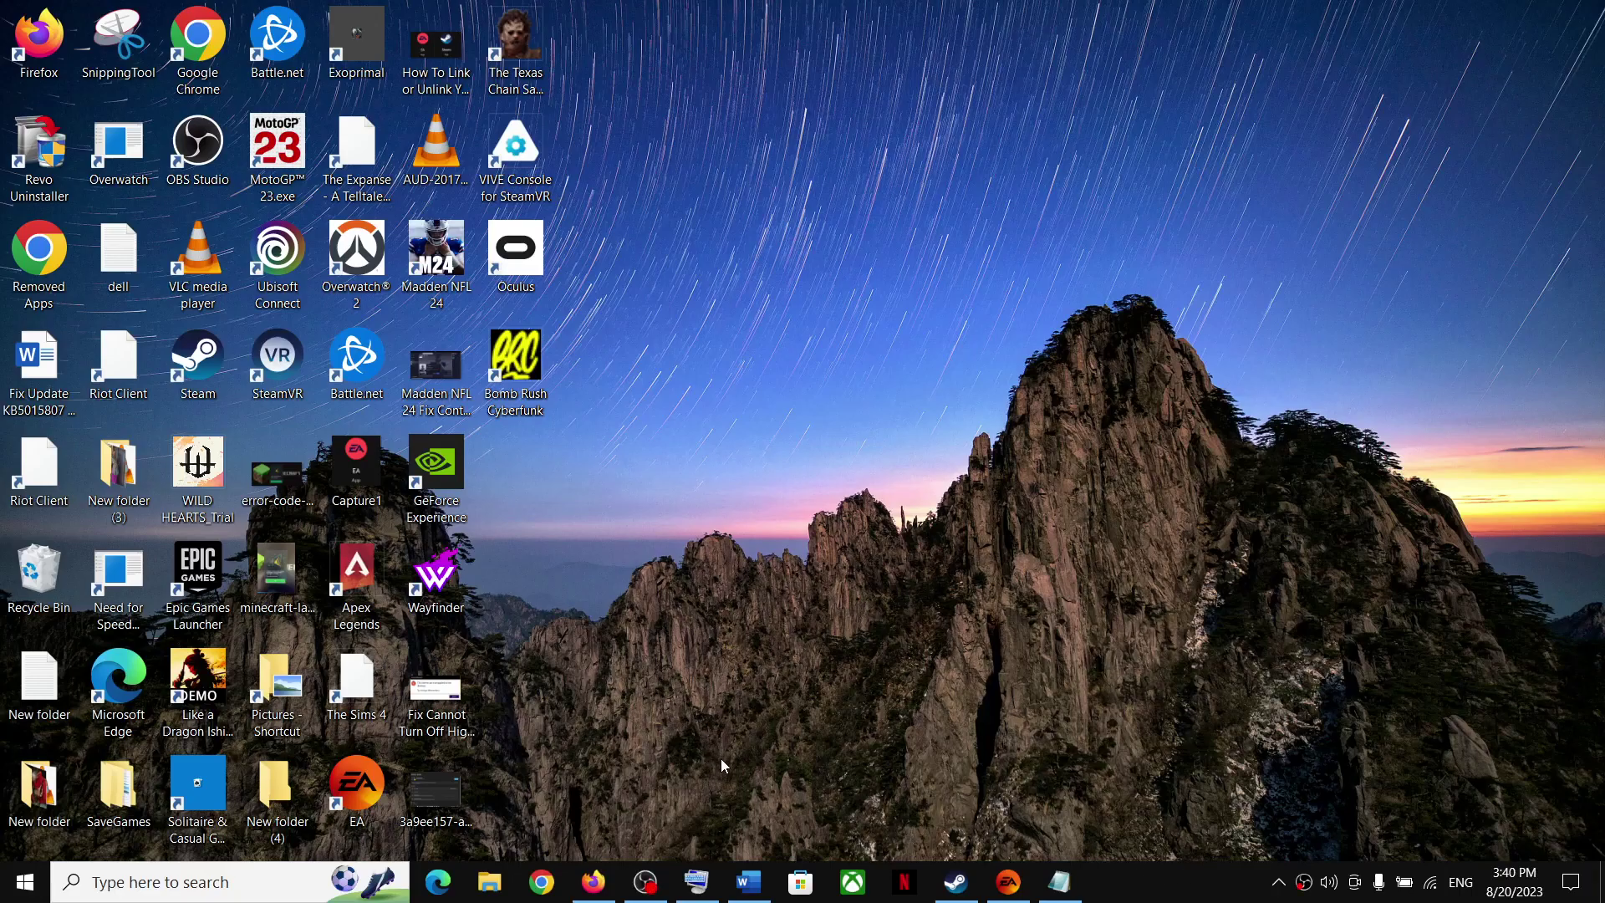
{"action": "left_click", "coordinate": [748, 882]}
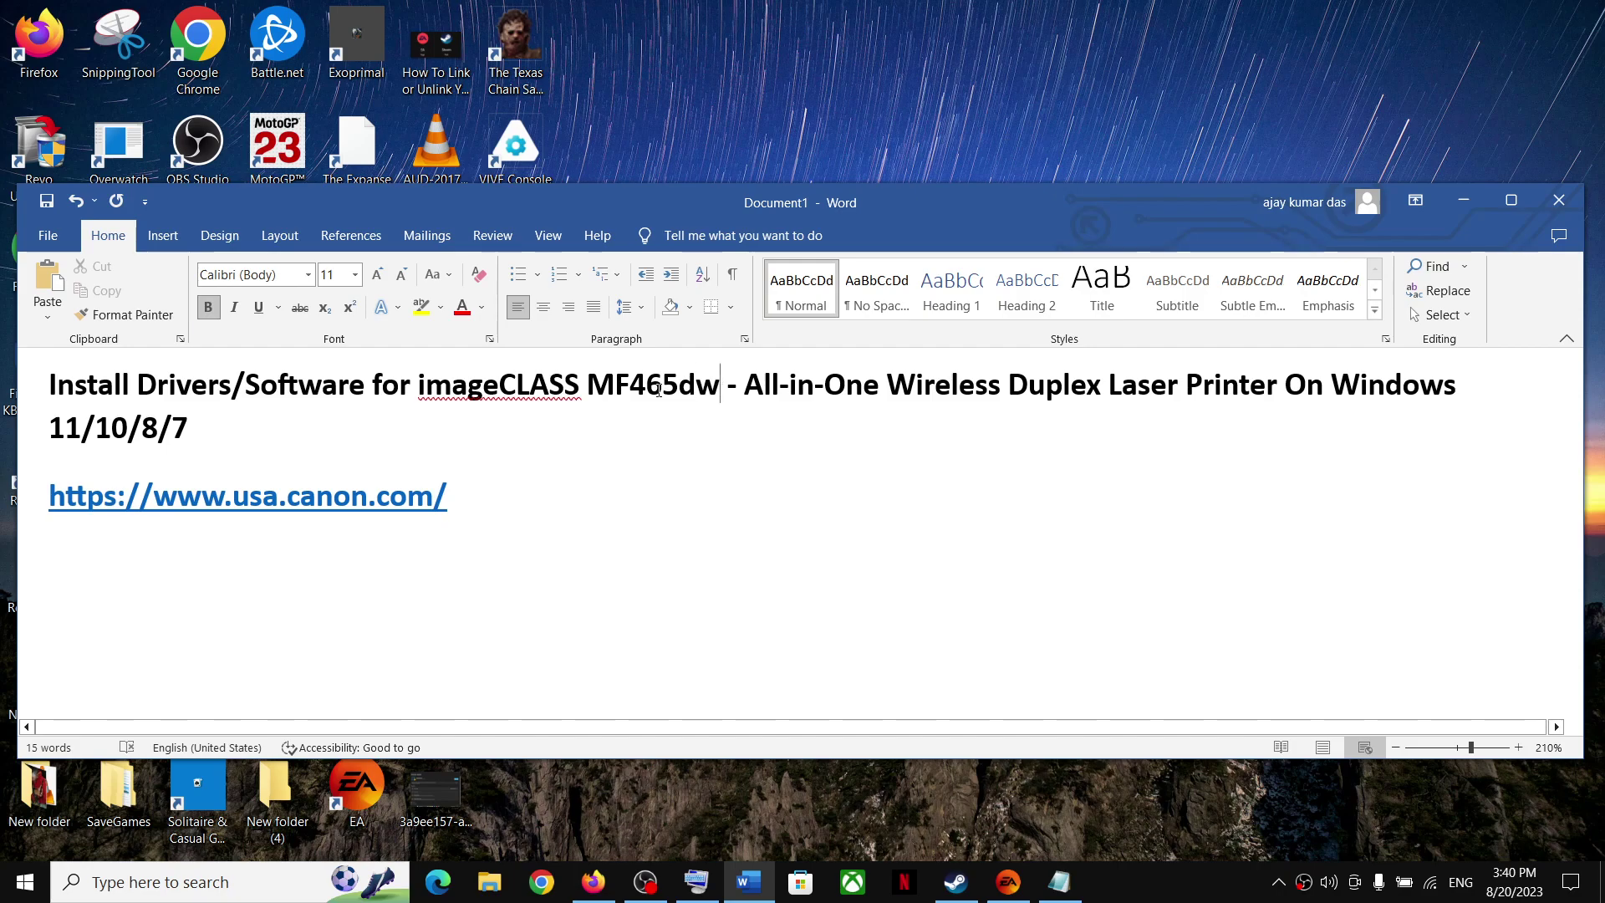
{"action": "left_click_drag", "start_coordinate": [659, 390], "coordinate": [418, 386]}
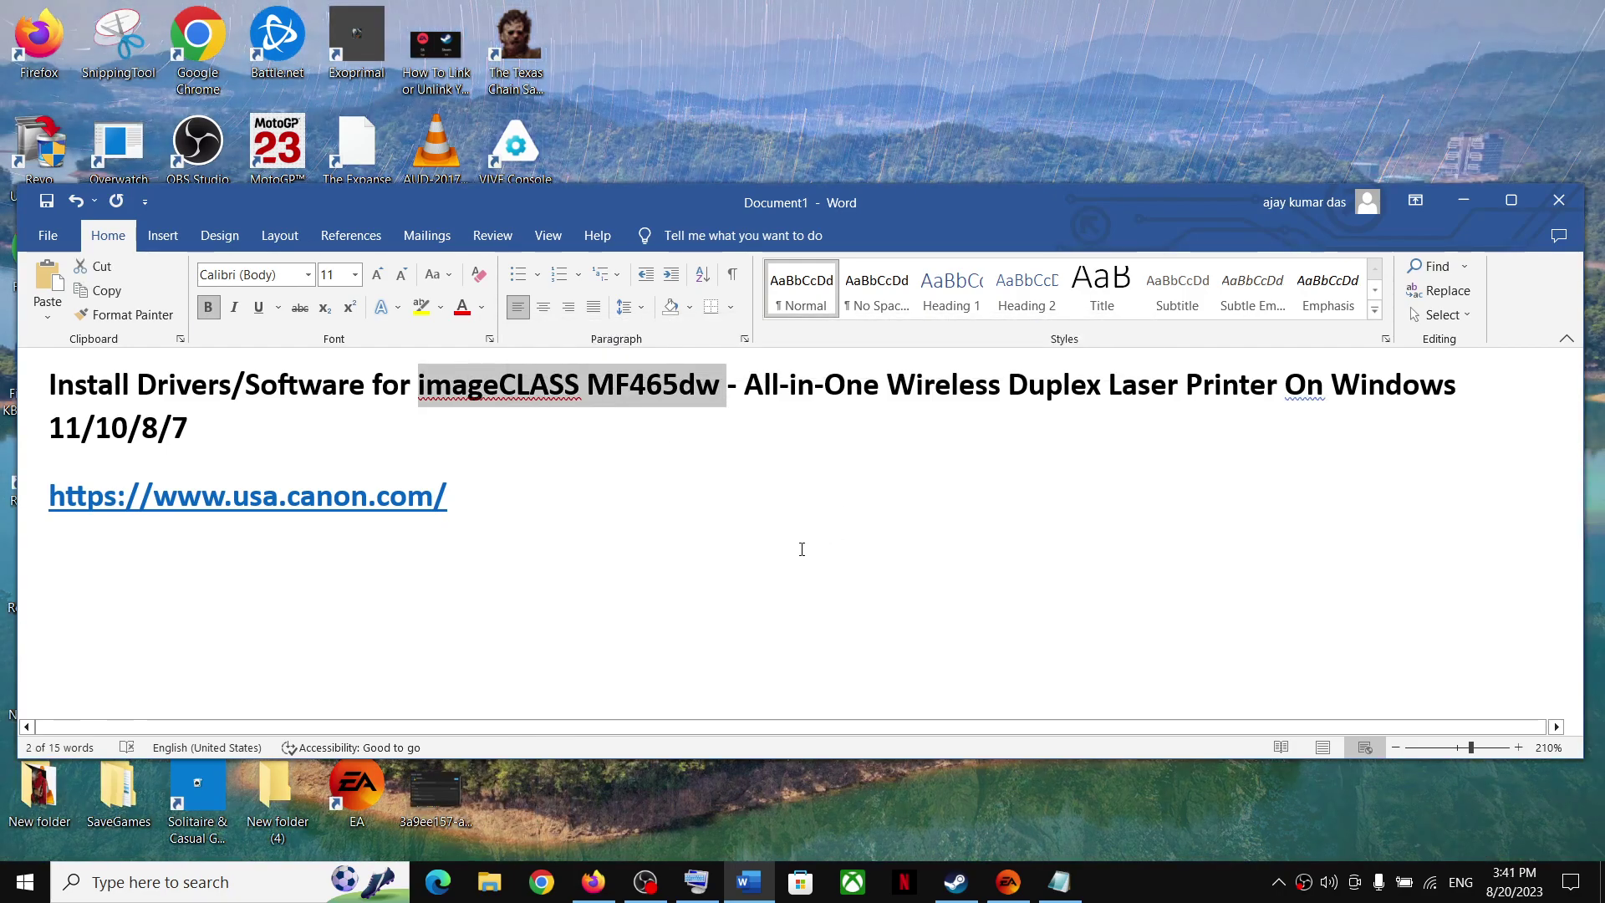
{"action": "triple_click", "coordinate": [456, 491]}
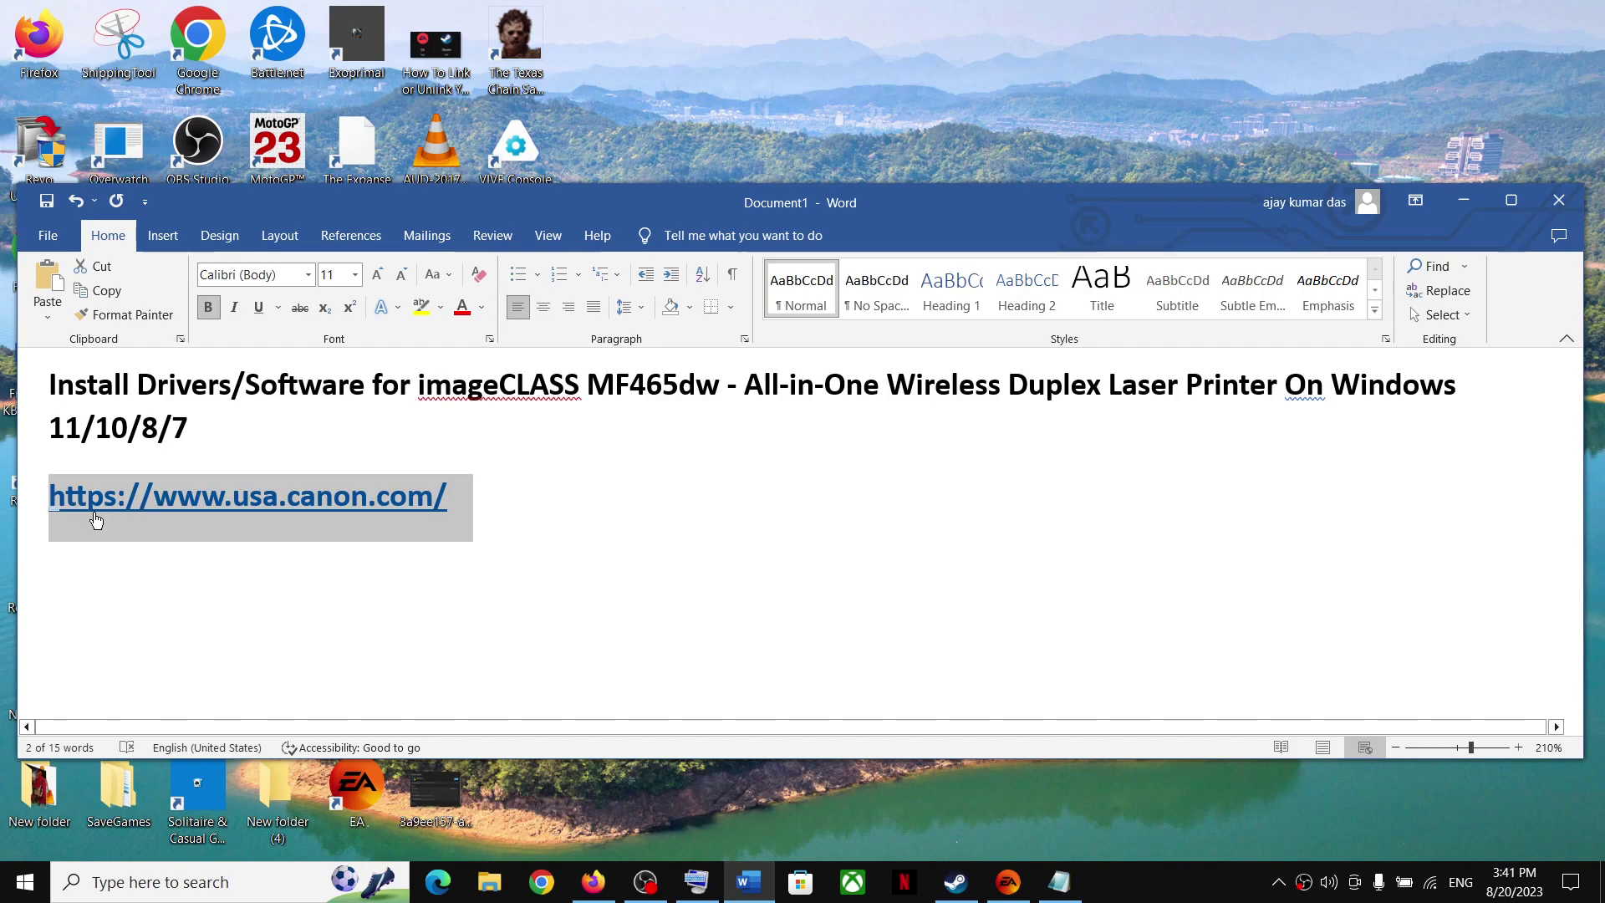
{"action": "left_click", "coordinate": [540, 886]}
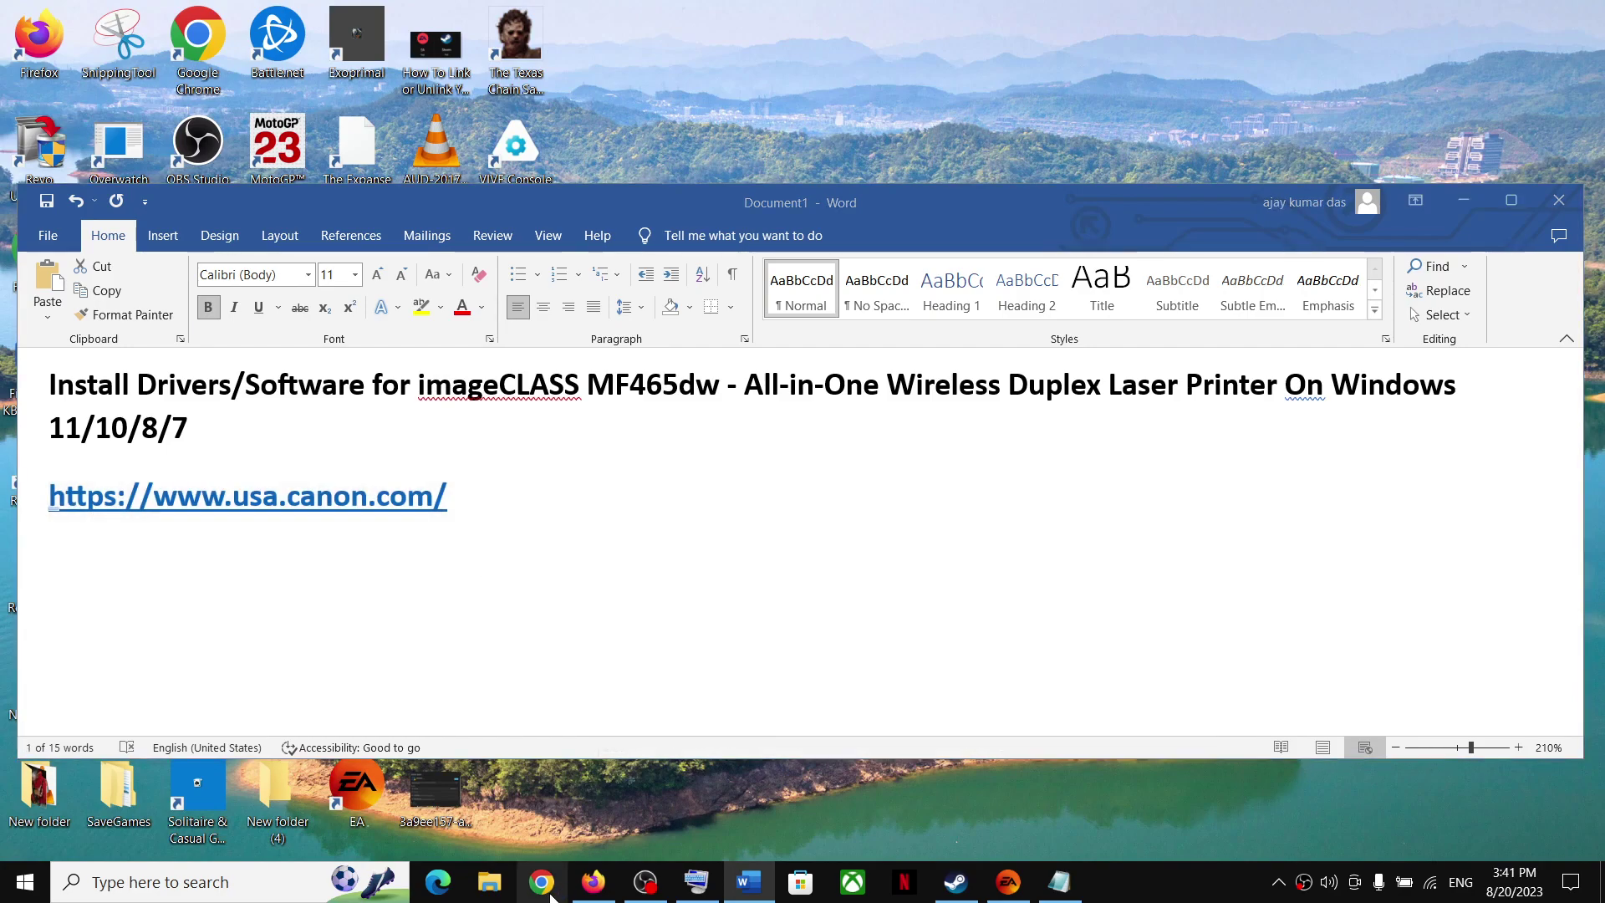
Load usa.canon.com and go to the Canon Support page's product search box
{"action": "type", "text": "https://www.usa.canon.com/"}
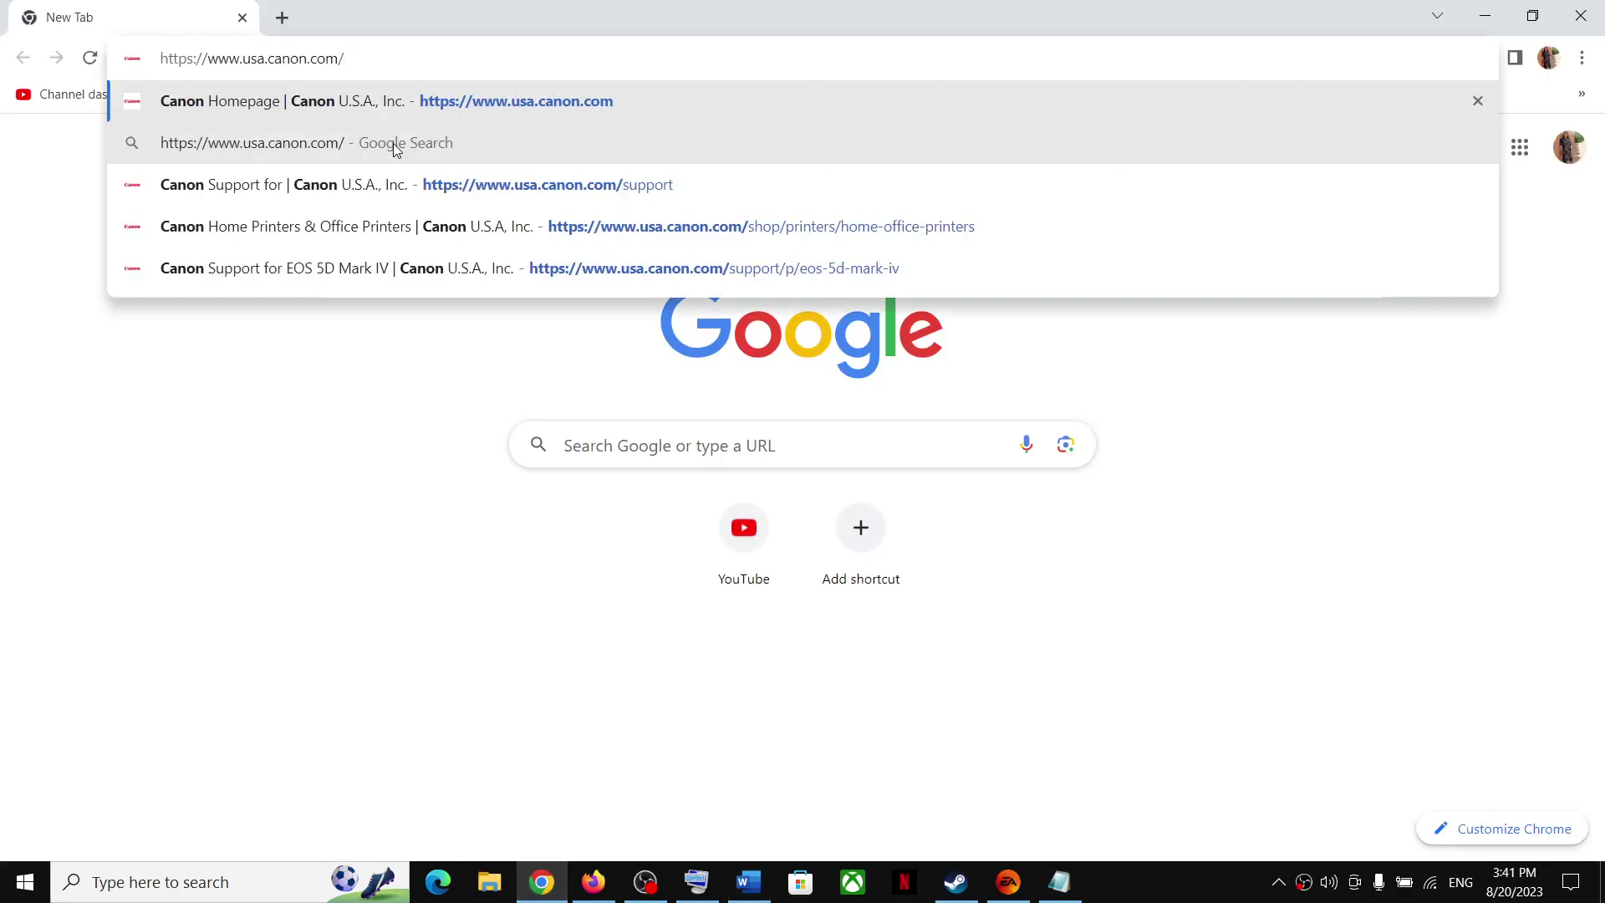
{"action": "key", "text": "Return"}
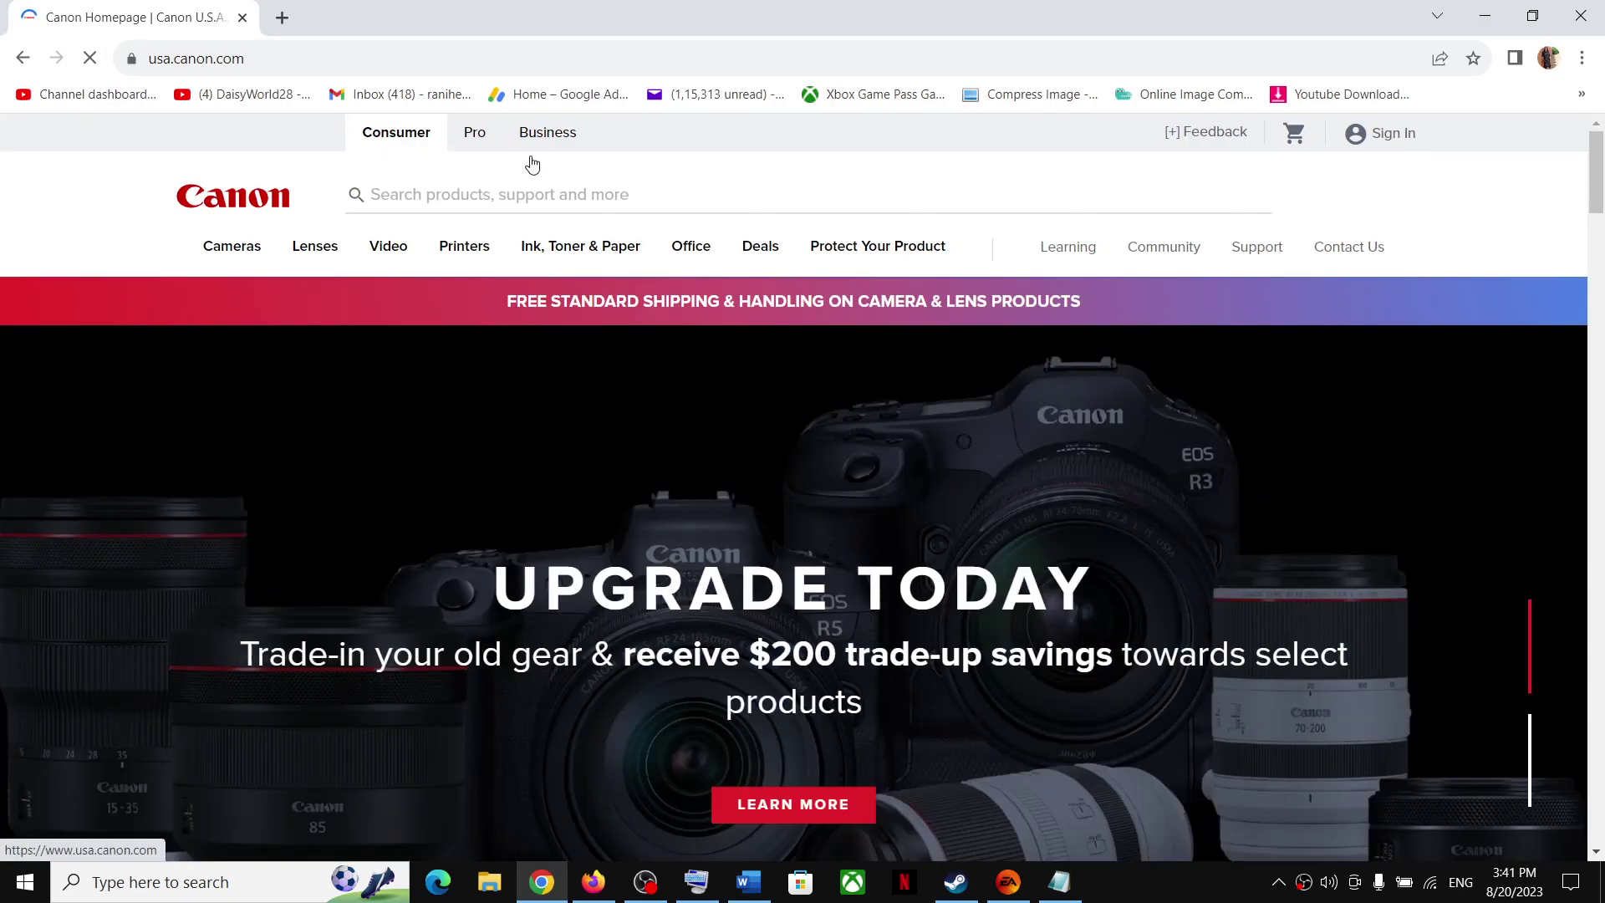
{"action": "mouse_move", "coordinate": [1254, 255]}
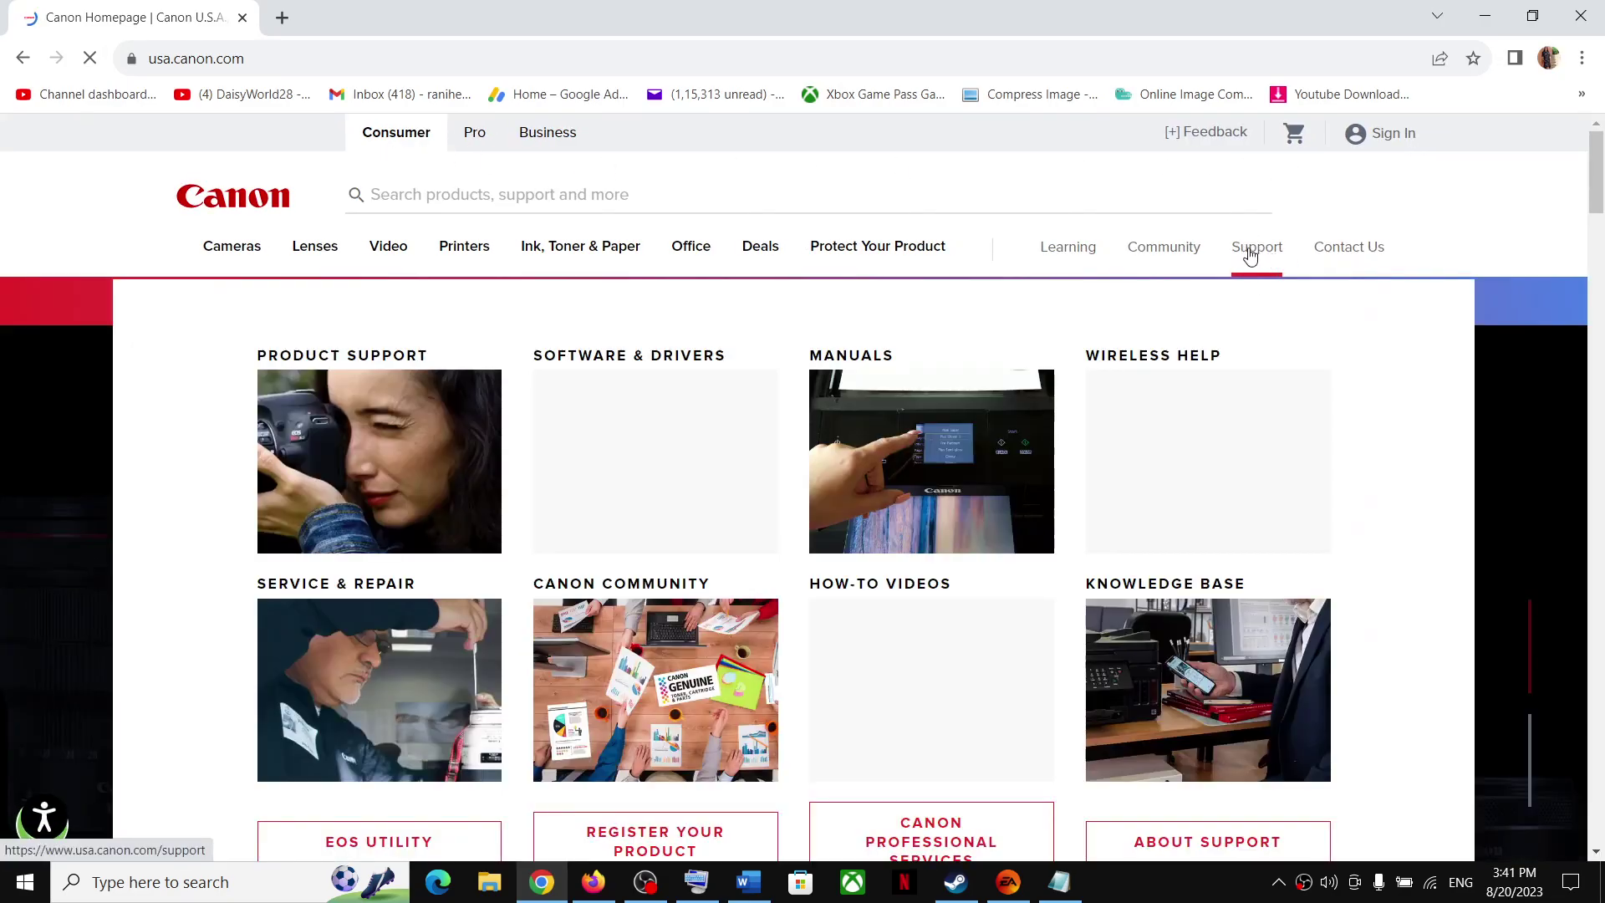
{"action": "left_click", "coordinate": [1257, 255]}
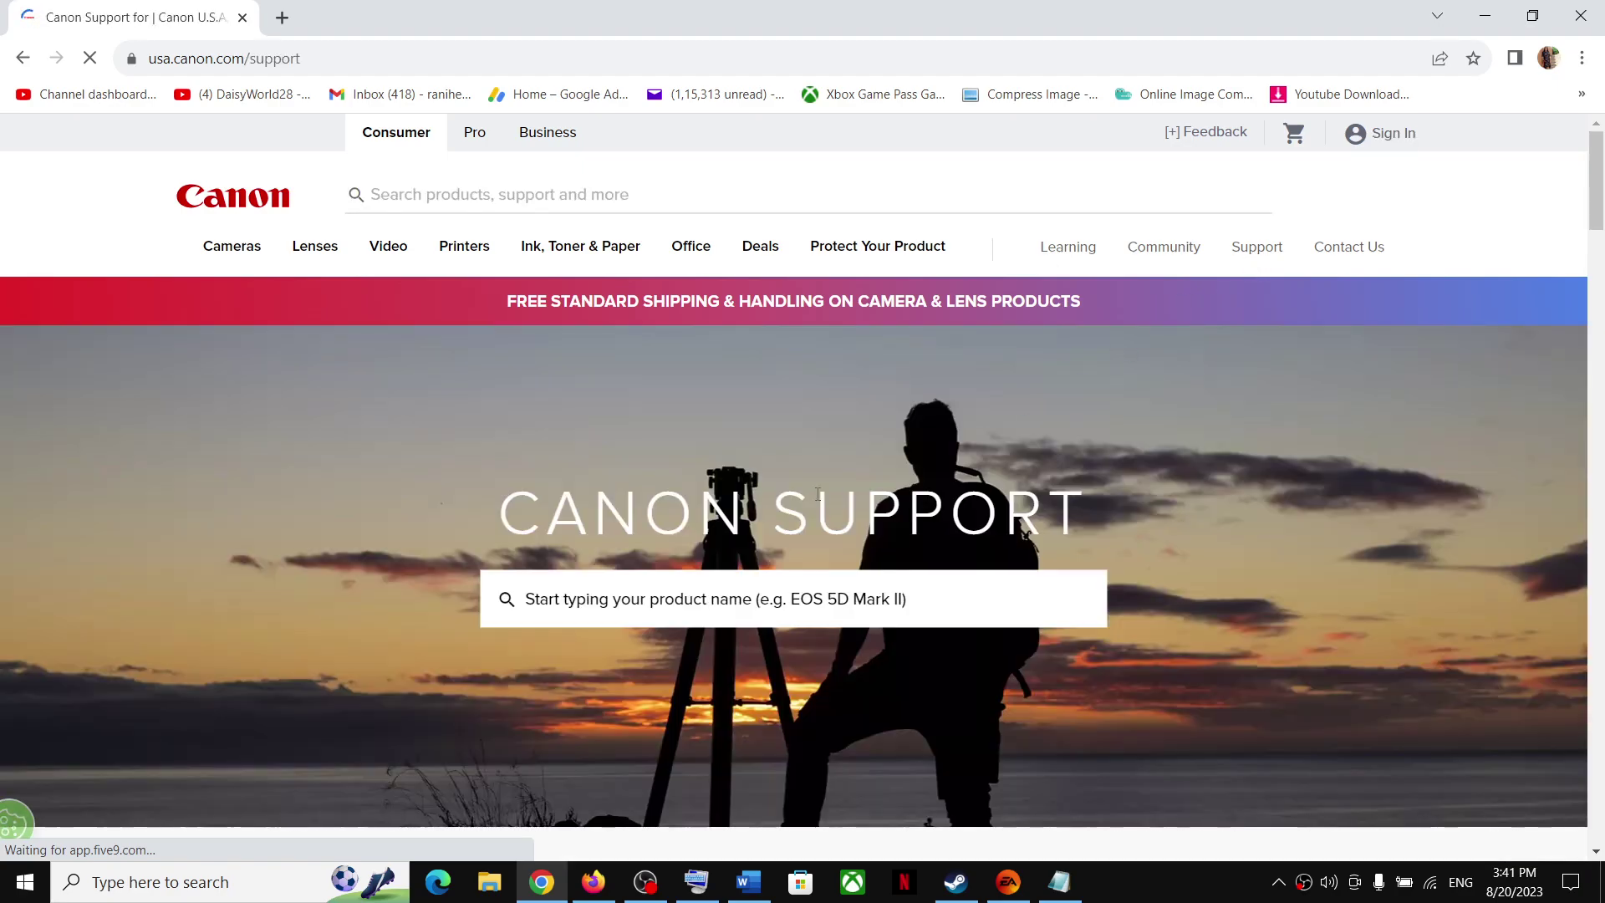
{"action": "scroll", "coordinate": [730, 491], "scroll_direction": "down", "scroll_amount": 1}
{"action": "left_click", "coordinate": [730, 491]}
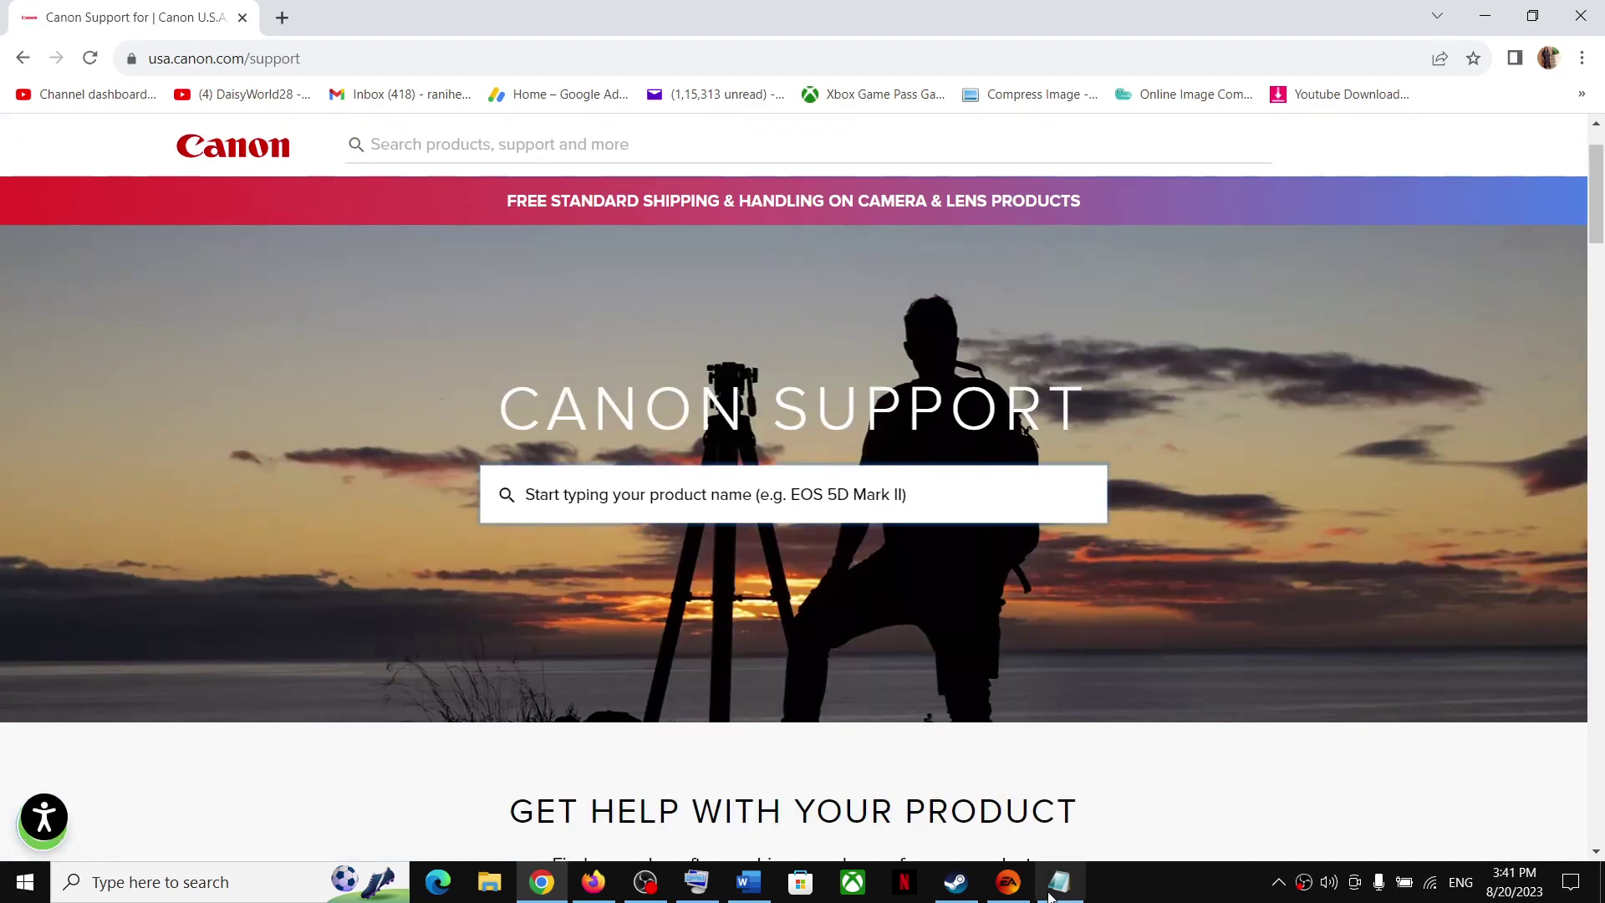
Copy 'imageCLASS MF465dw' from the Word title into the Canon product search box
{"action": "left_click", "coordinate": [748, 882]}
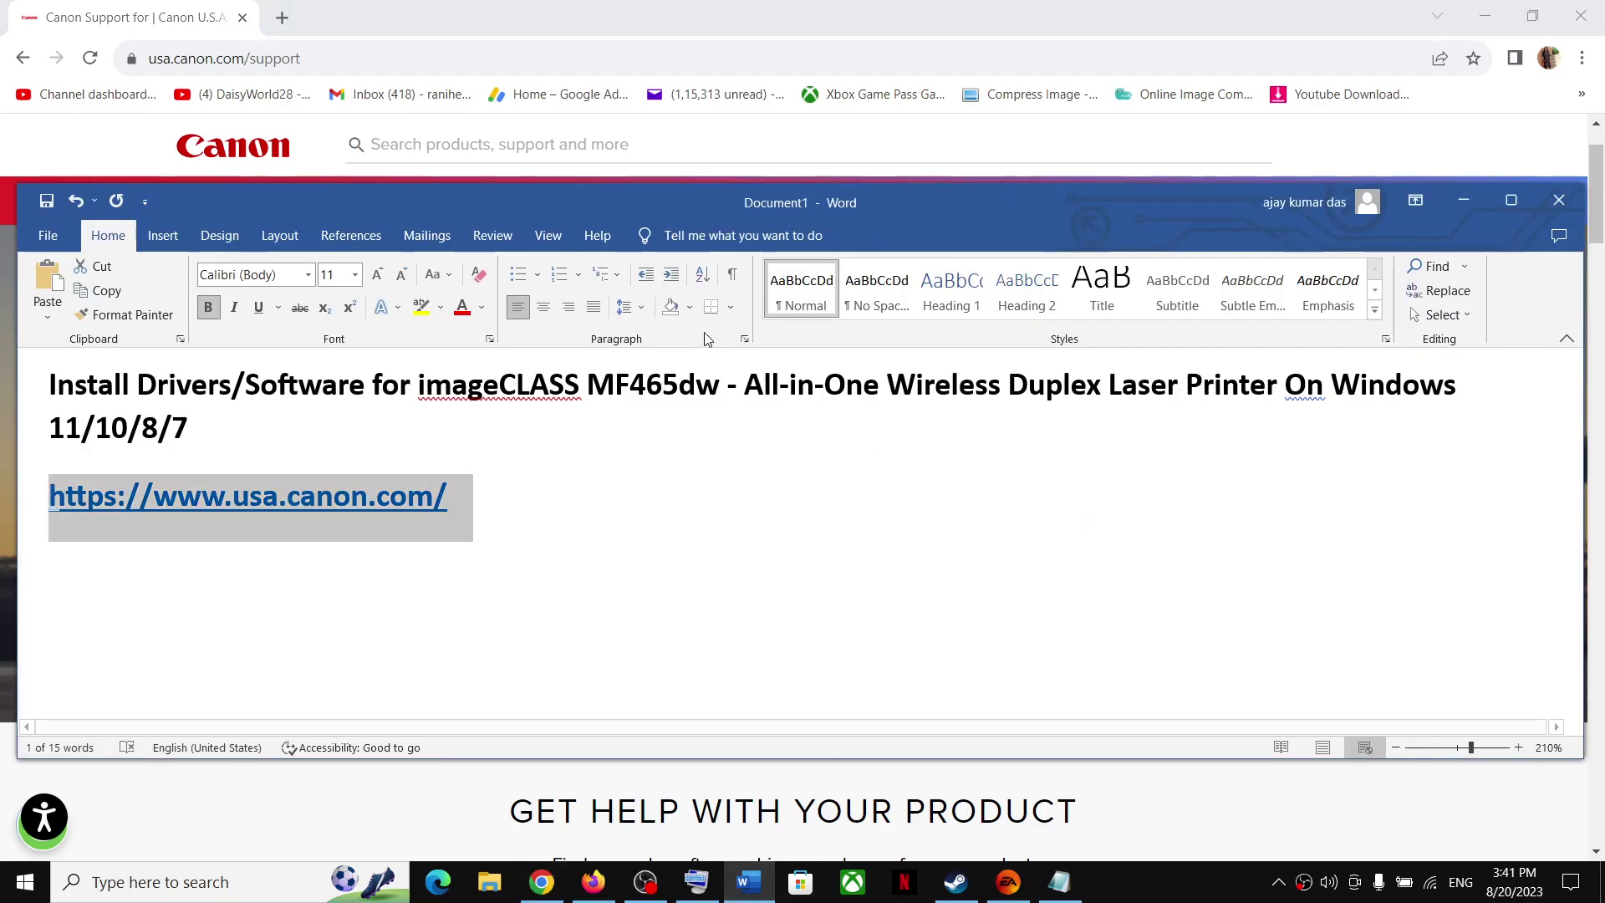
{"action": "left_click_drag", "start_coordinate": [420, 386], "coordinate": [658, 387]}
{"action": "key", "text": "ctrl+c"}
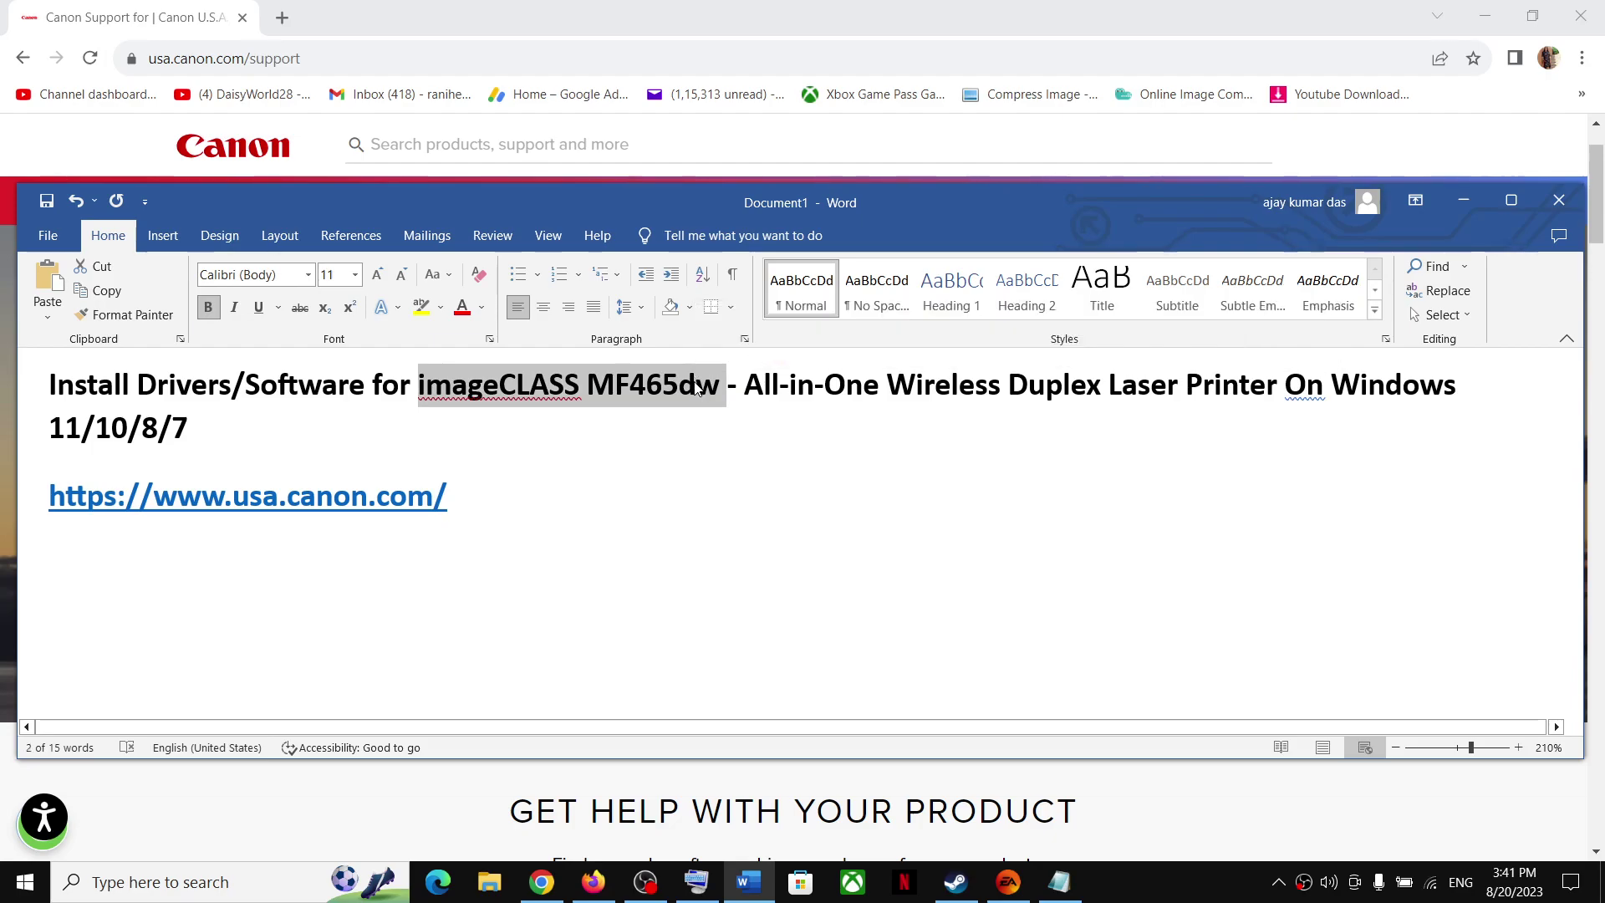
{"action": "key", "text": "alt+Tab"}
{"action": "key", "text": "ctrl+v"}
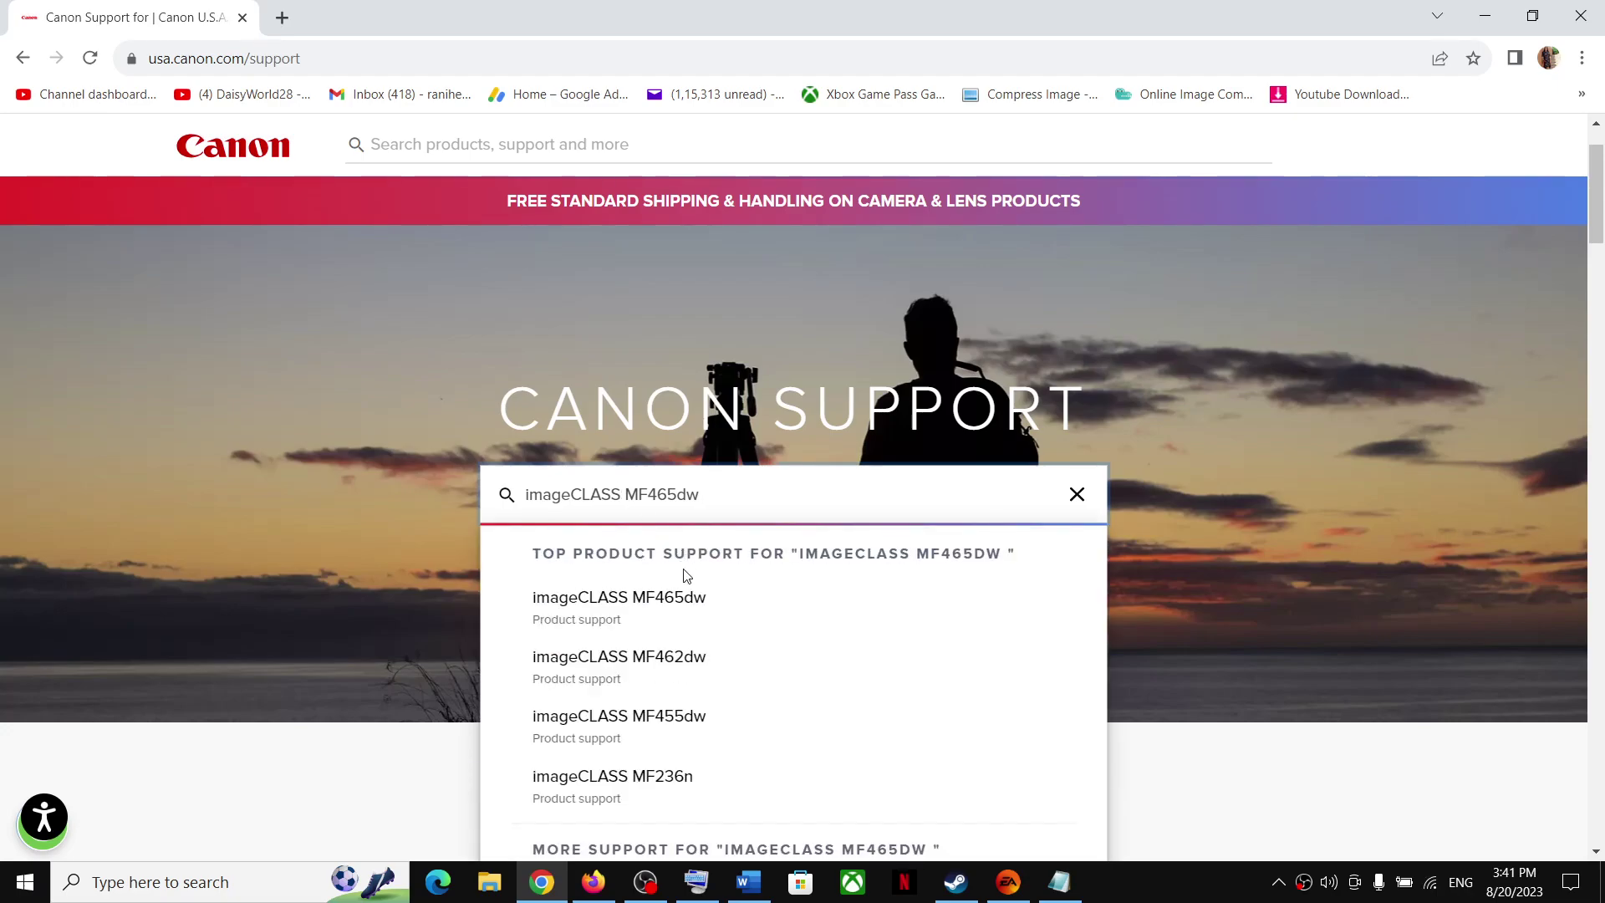
Open the imageCLASS MF465dw support page and scroll to its Software & Drivers list
{"action": "left_click", "coordinate": [656, 603]}
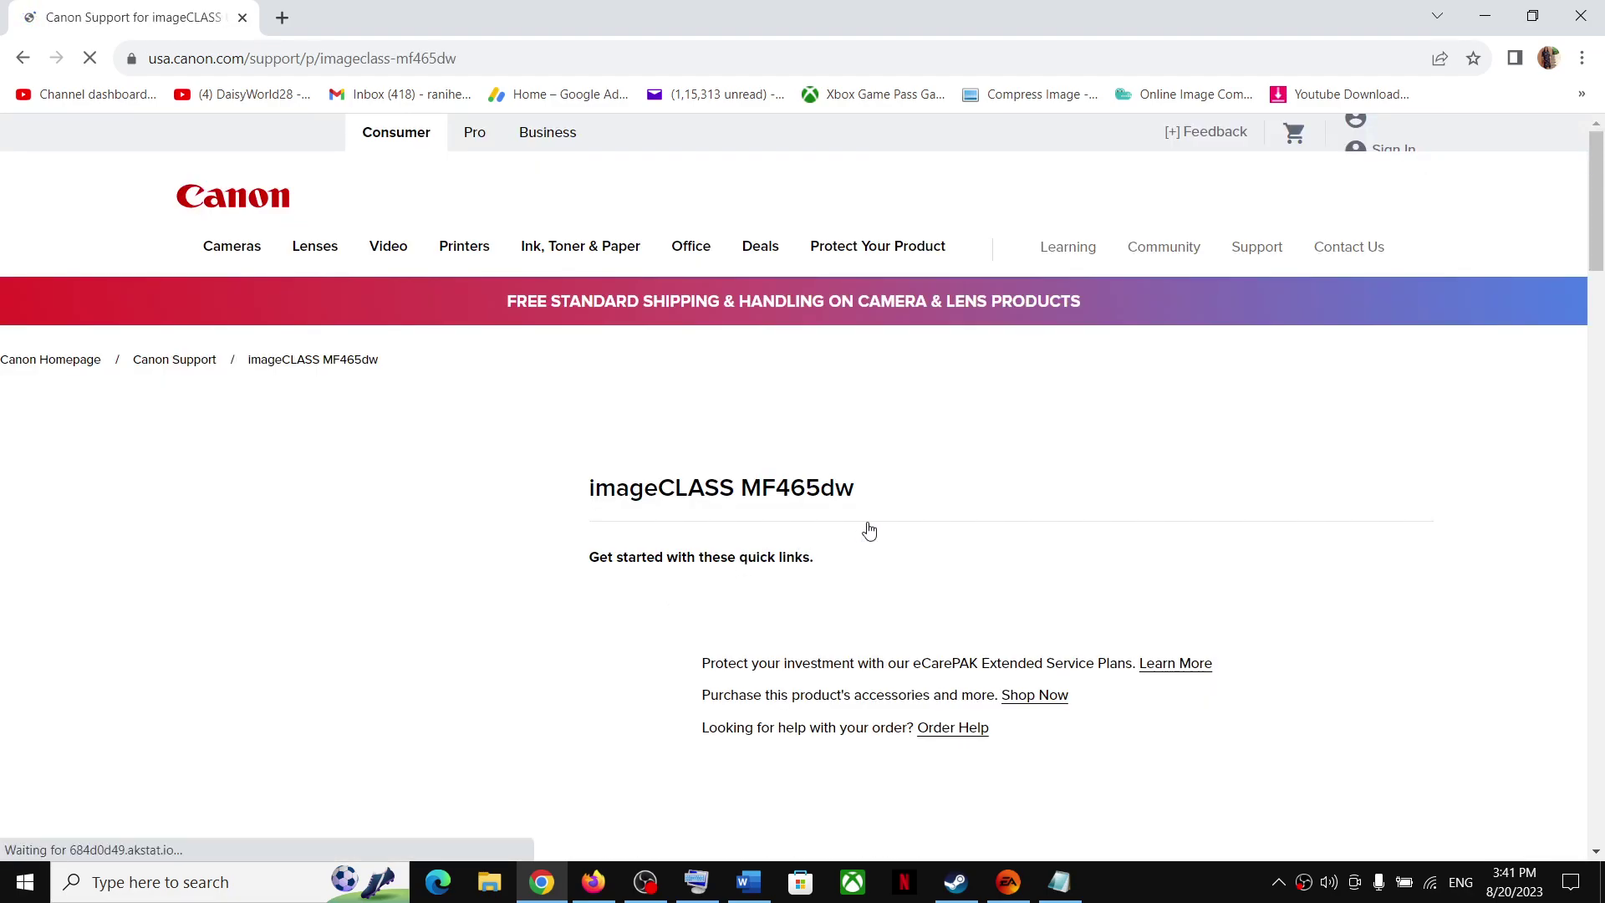
{"action": "scroll", "coordinate": [920, 514], "scroll_direction": "down", "scroll_amount": 3}
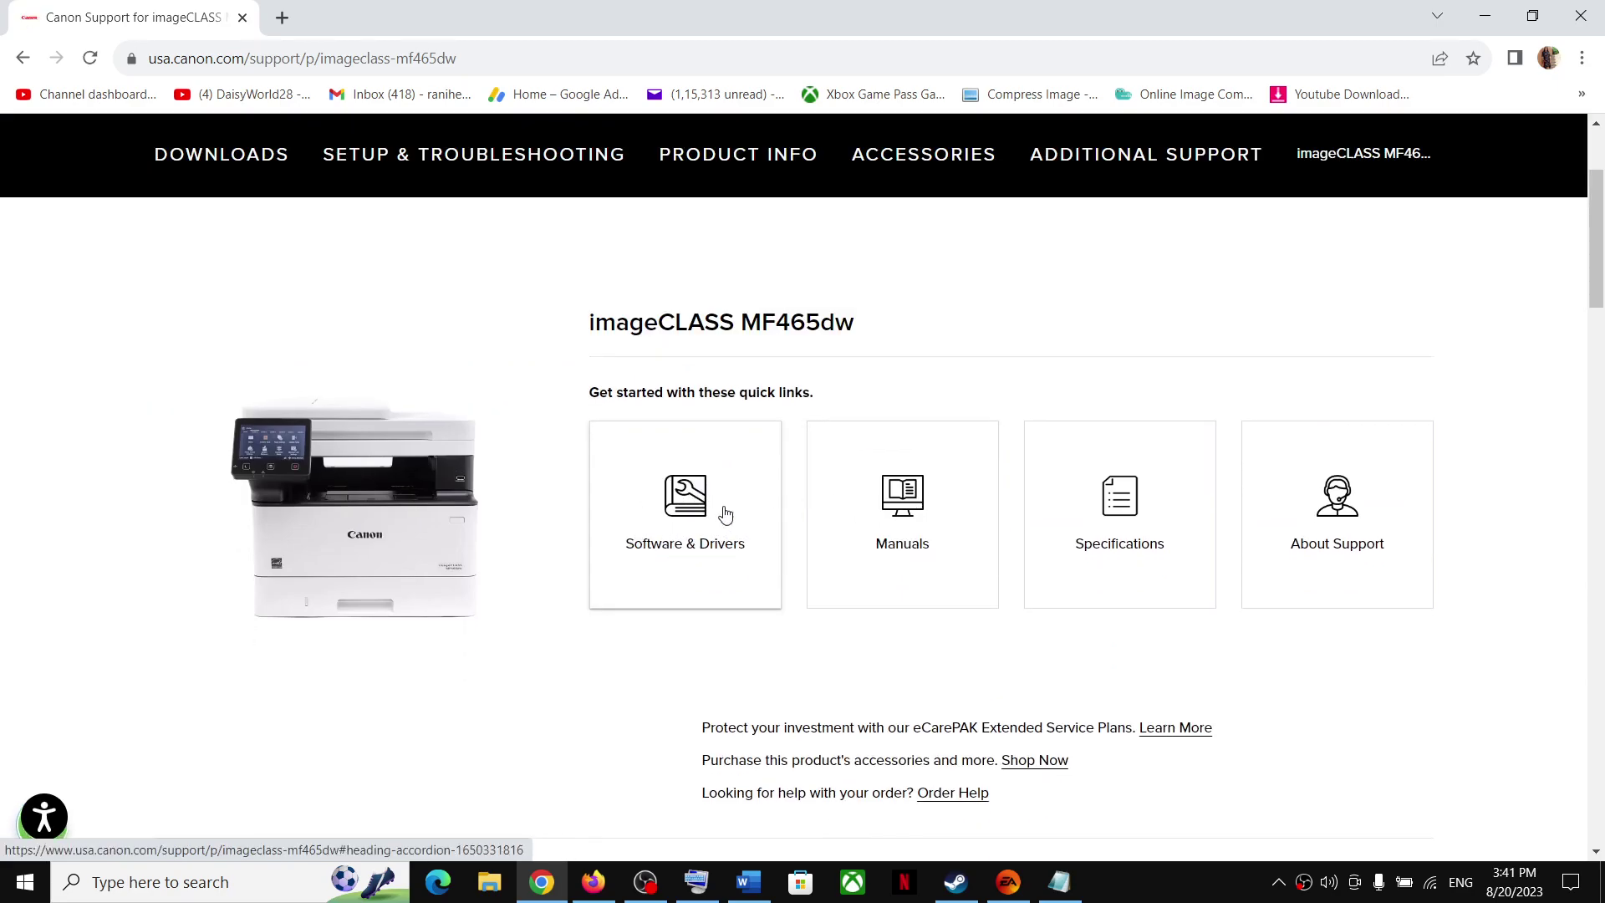
{"action": "left_click", "coordinate": [688, 527]}
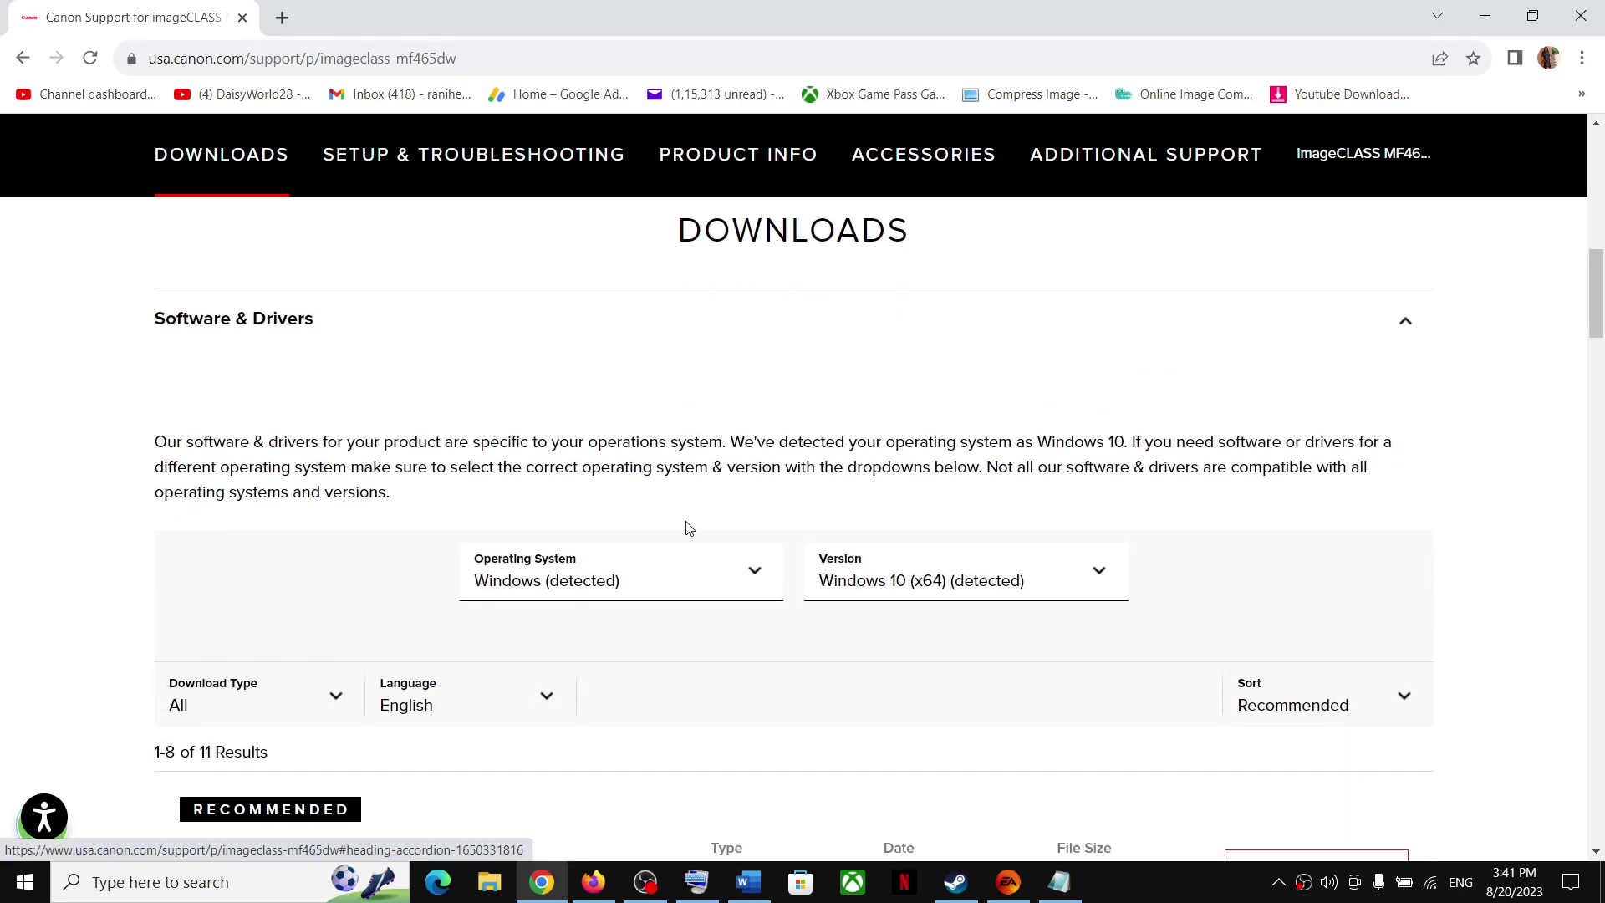
{"action": "scroll", "coordinate": [688, 527], "scroll_direction": "down", "scroll_amount": 1}
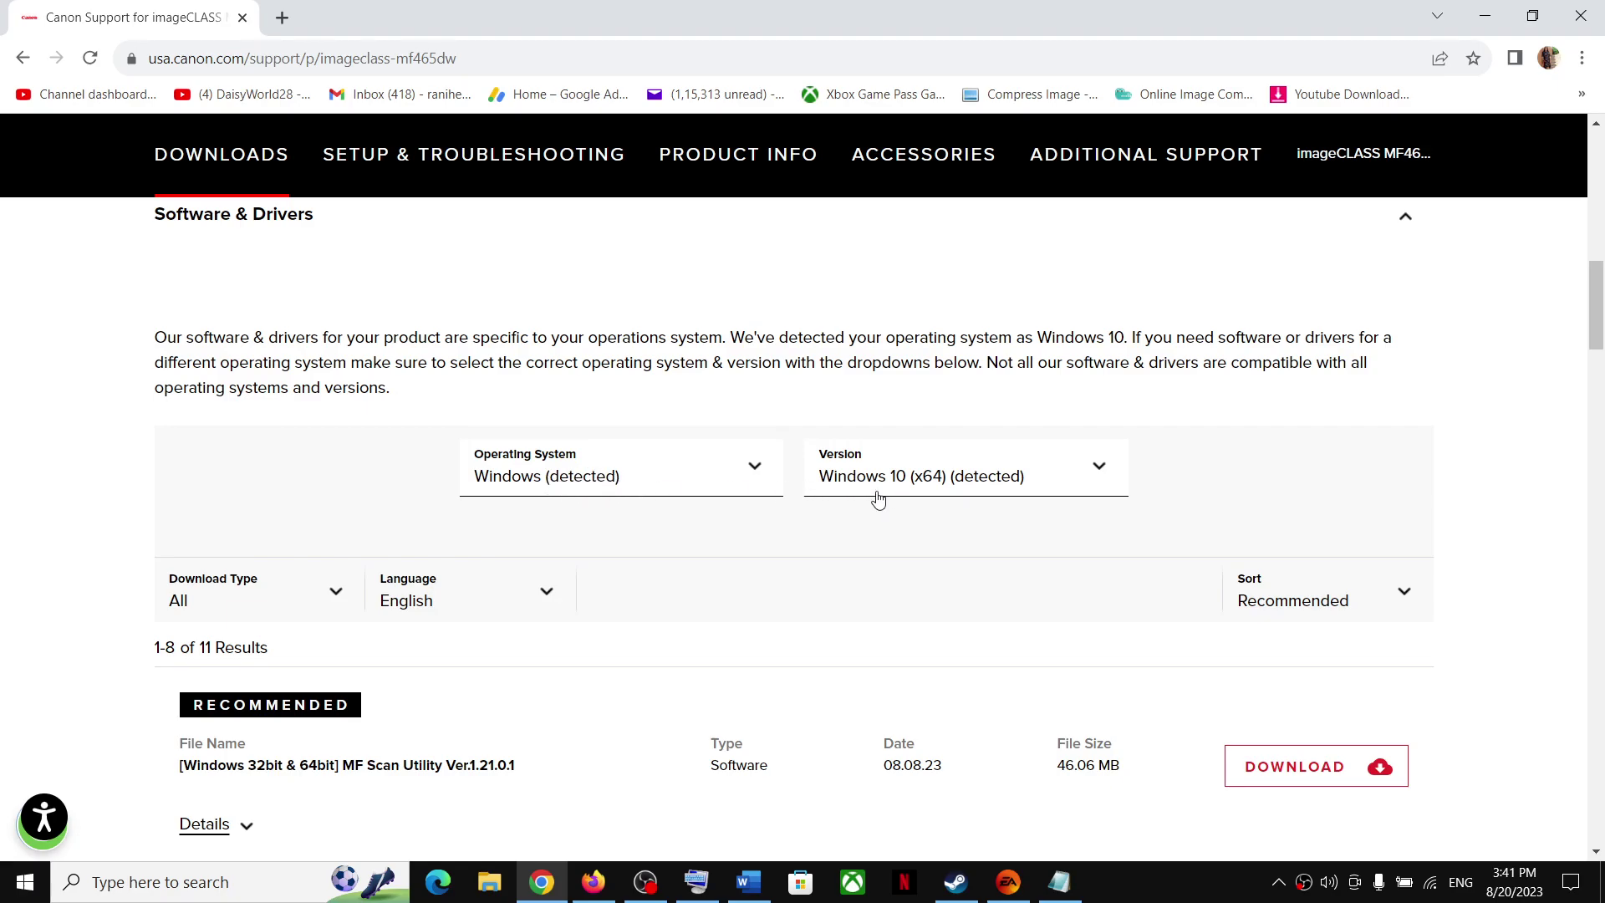
{"action": "left_click", "coordinate": [1100, 479]}
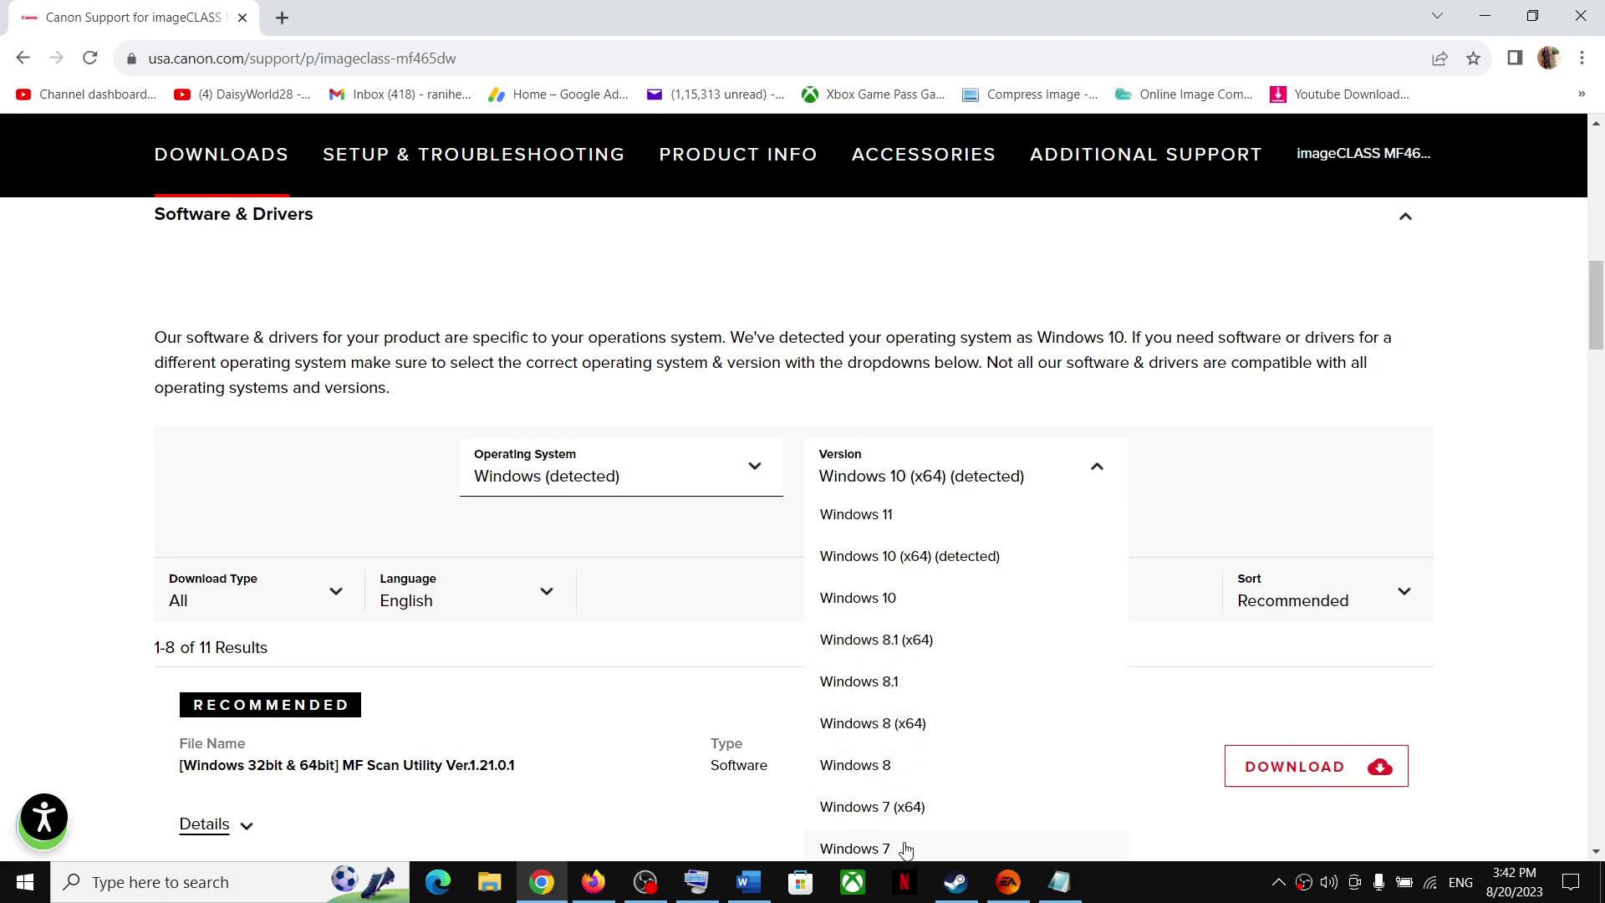
{"action": "left_click", "coordinate": [1254, 469]}
{"action": "scroll", "coordinate": [333, 618], "scroll_direction": "down", "scroll_amount": 1}
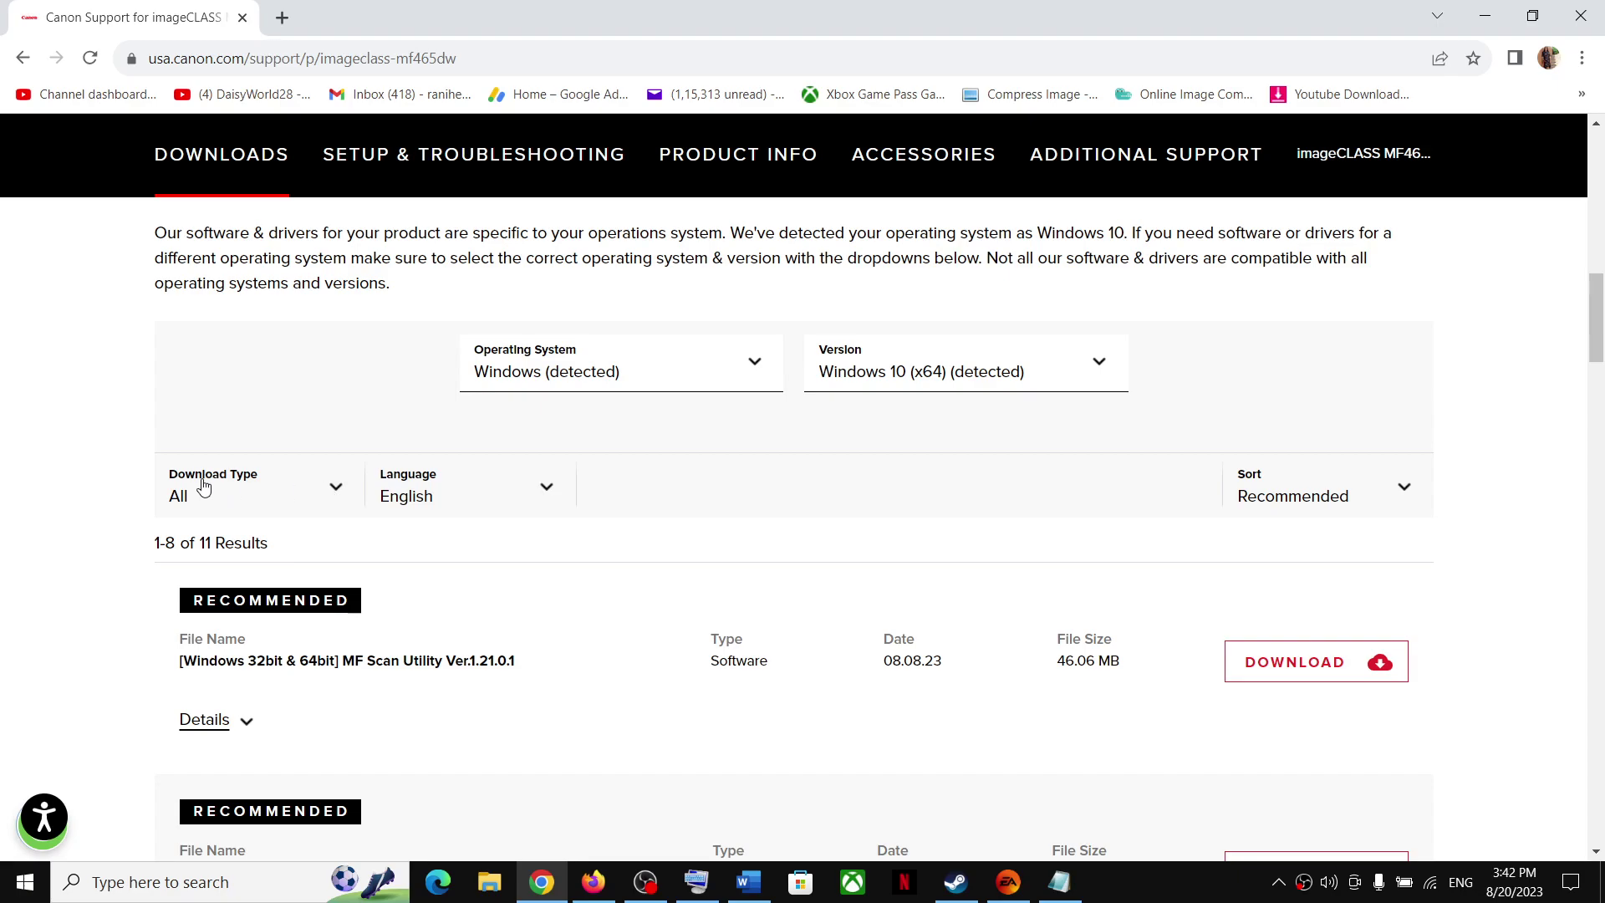
Filter Download Type to Drivers and download the [Windows 64bit] MF465dw/ MF462dw MFDrivers package
{"action": "left_click", "coordinate": [338, 492]}
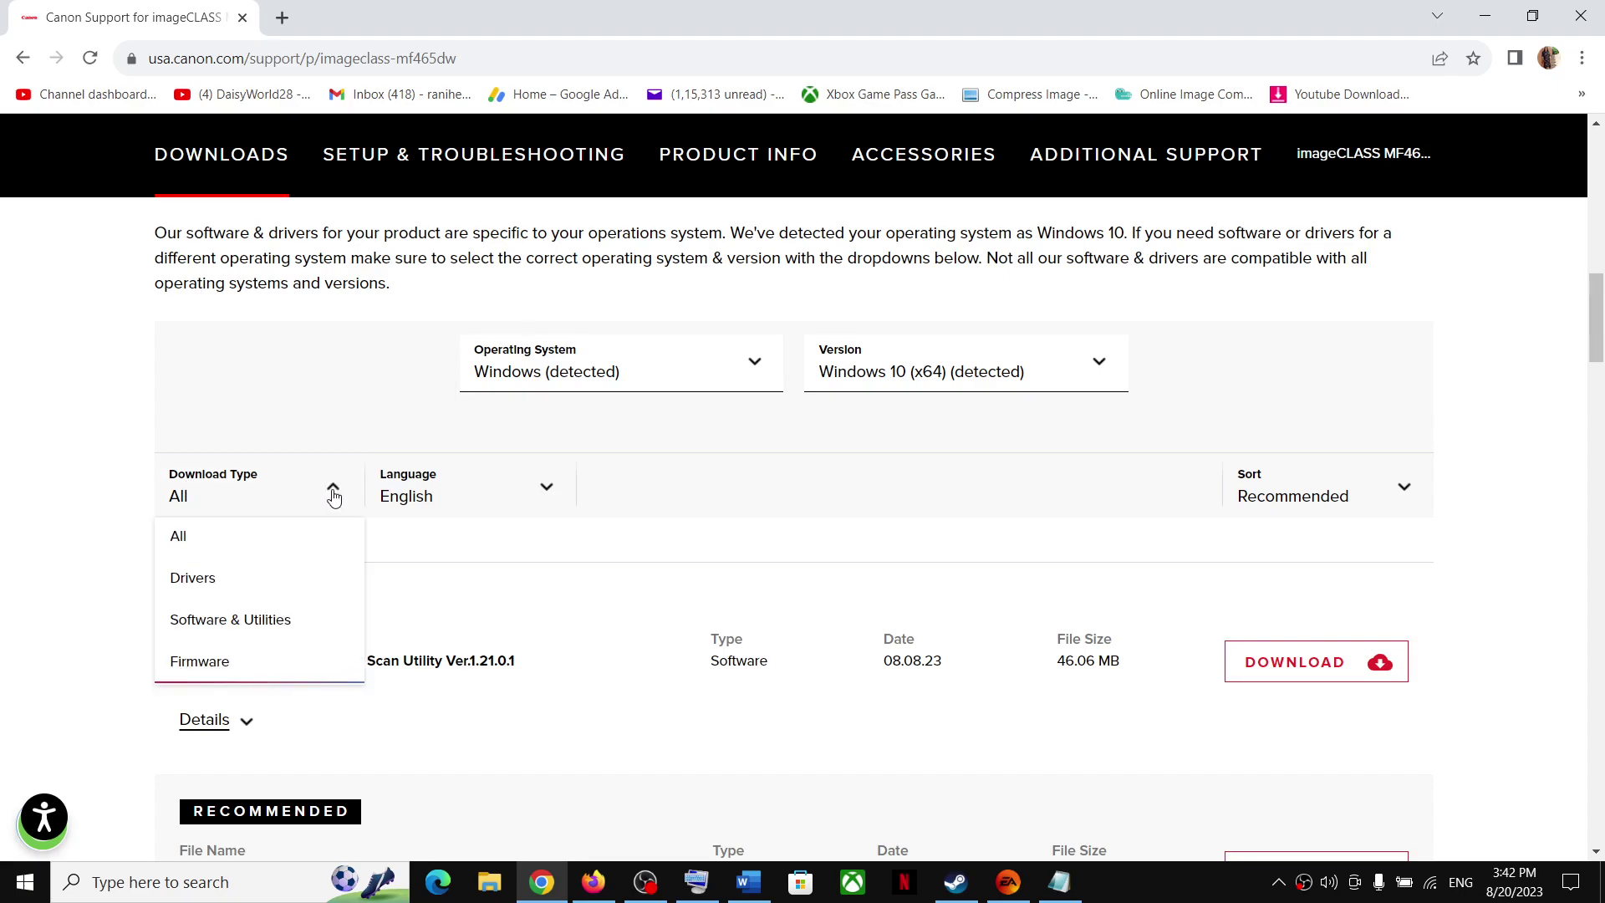
{"action": "left_click", "coordinate": [195, 583]}
{"action": "scroll", "coordinate": [619, 562], "scroll_direction": "down", "scroll_amount": 2}
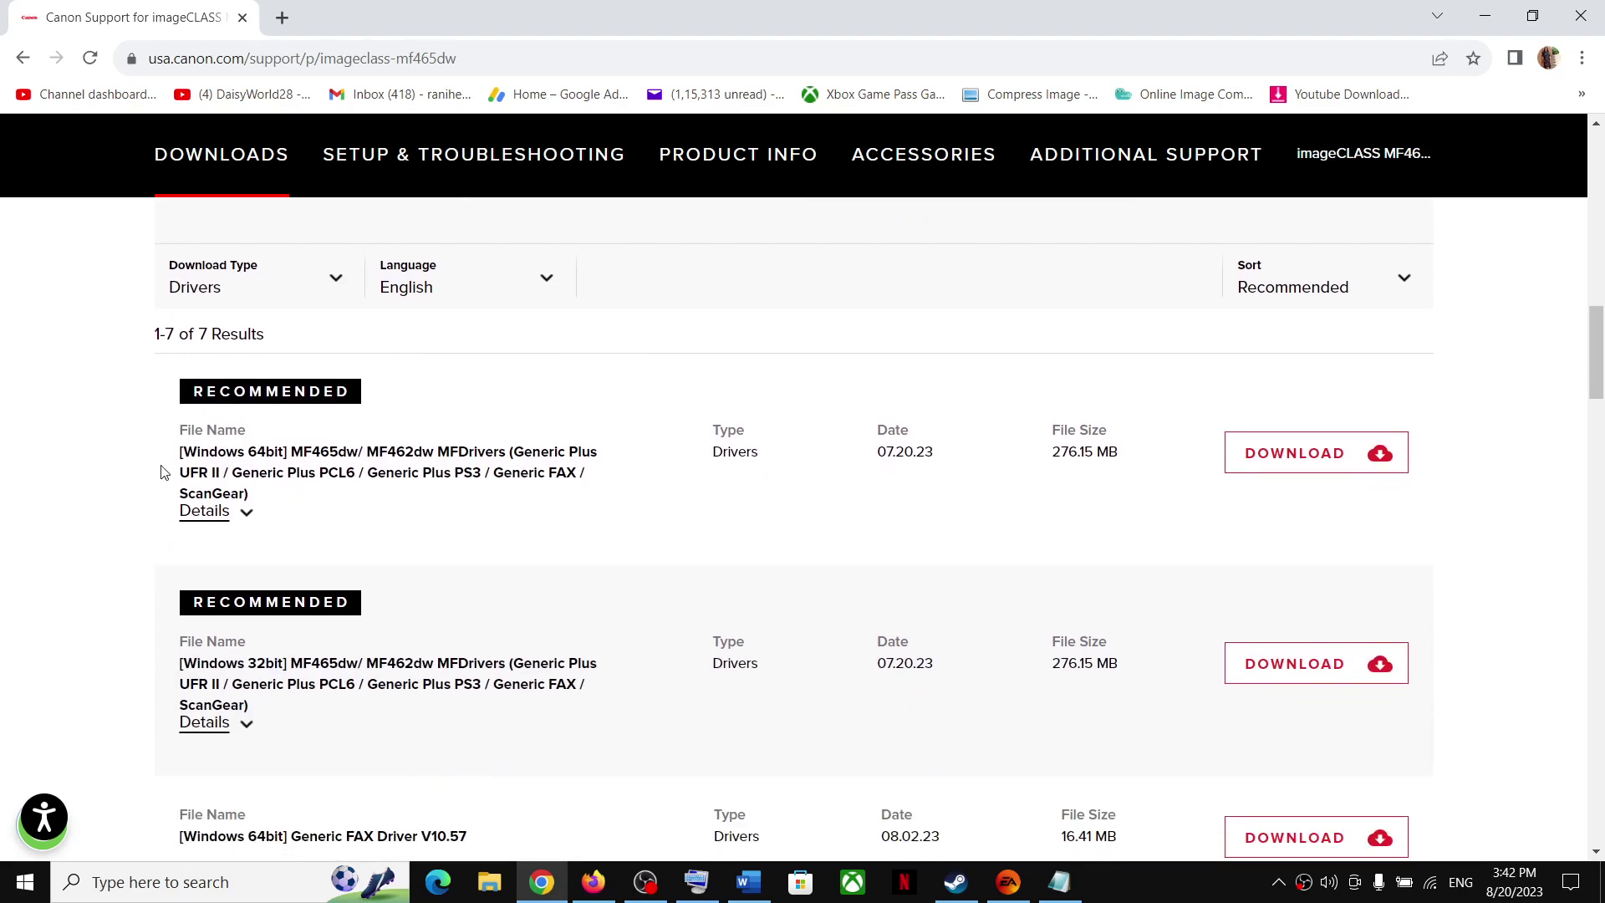
{"action": "left_click_drag", "start_coordinate": [171, 454], "coordinate": [2, 474]}
{"action": "left_click", "coordinate": [113, 448]}
{"action": "left_click_drag", "start_coordinate": [231, 449], "coordinate": [510, 451]}
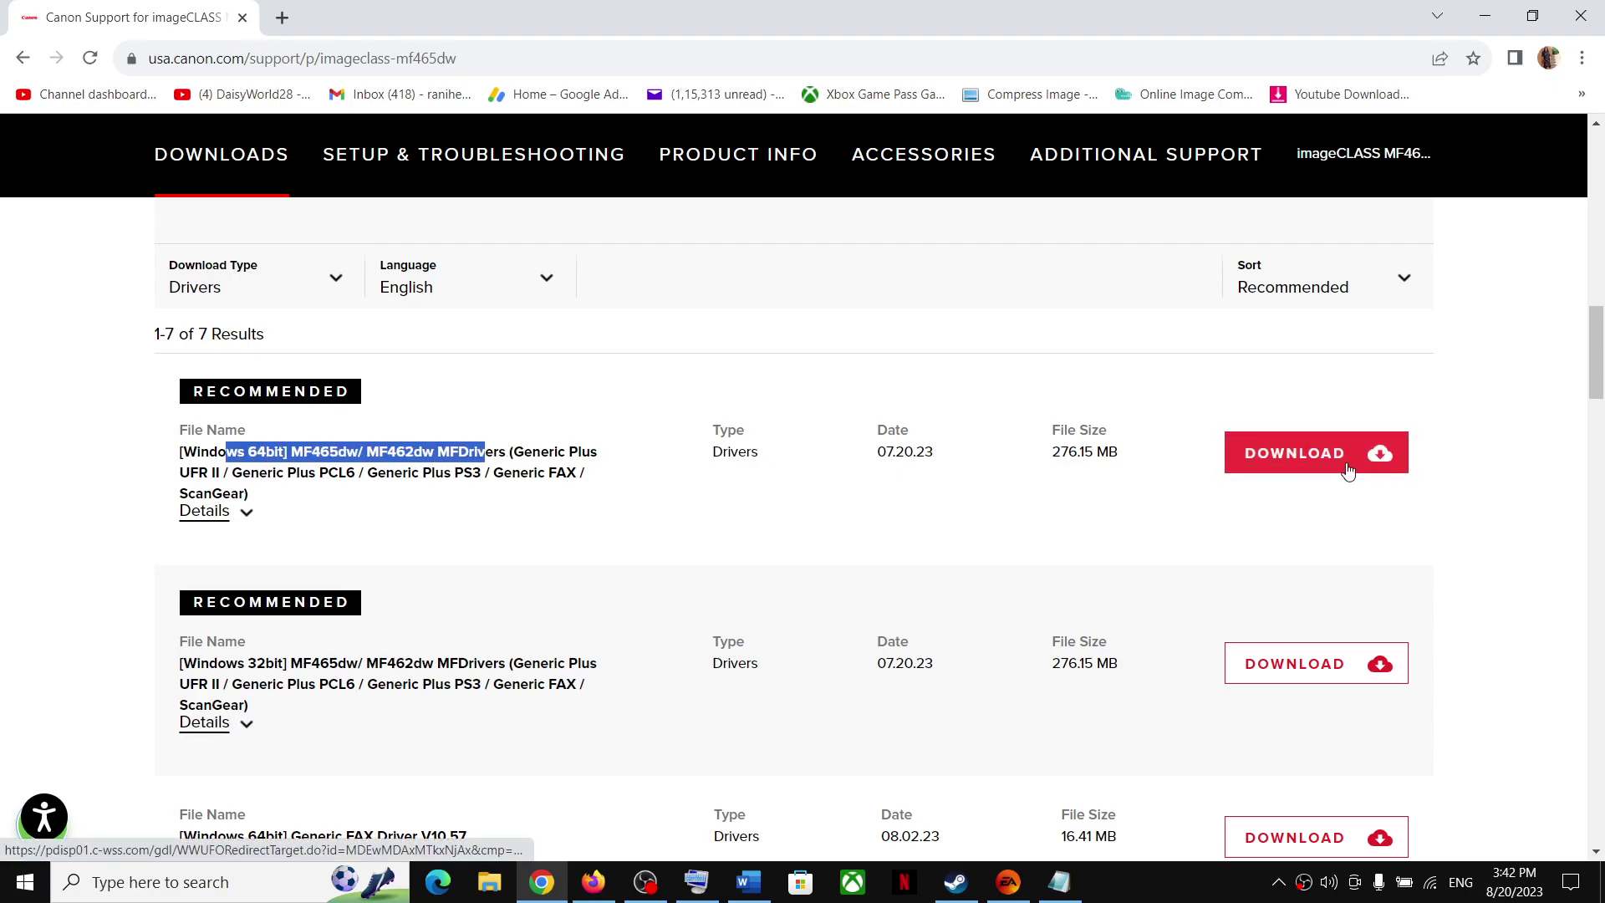
{"action": "left_click", "coordinate": [1298, 457]}
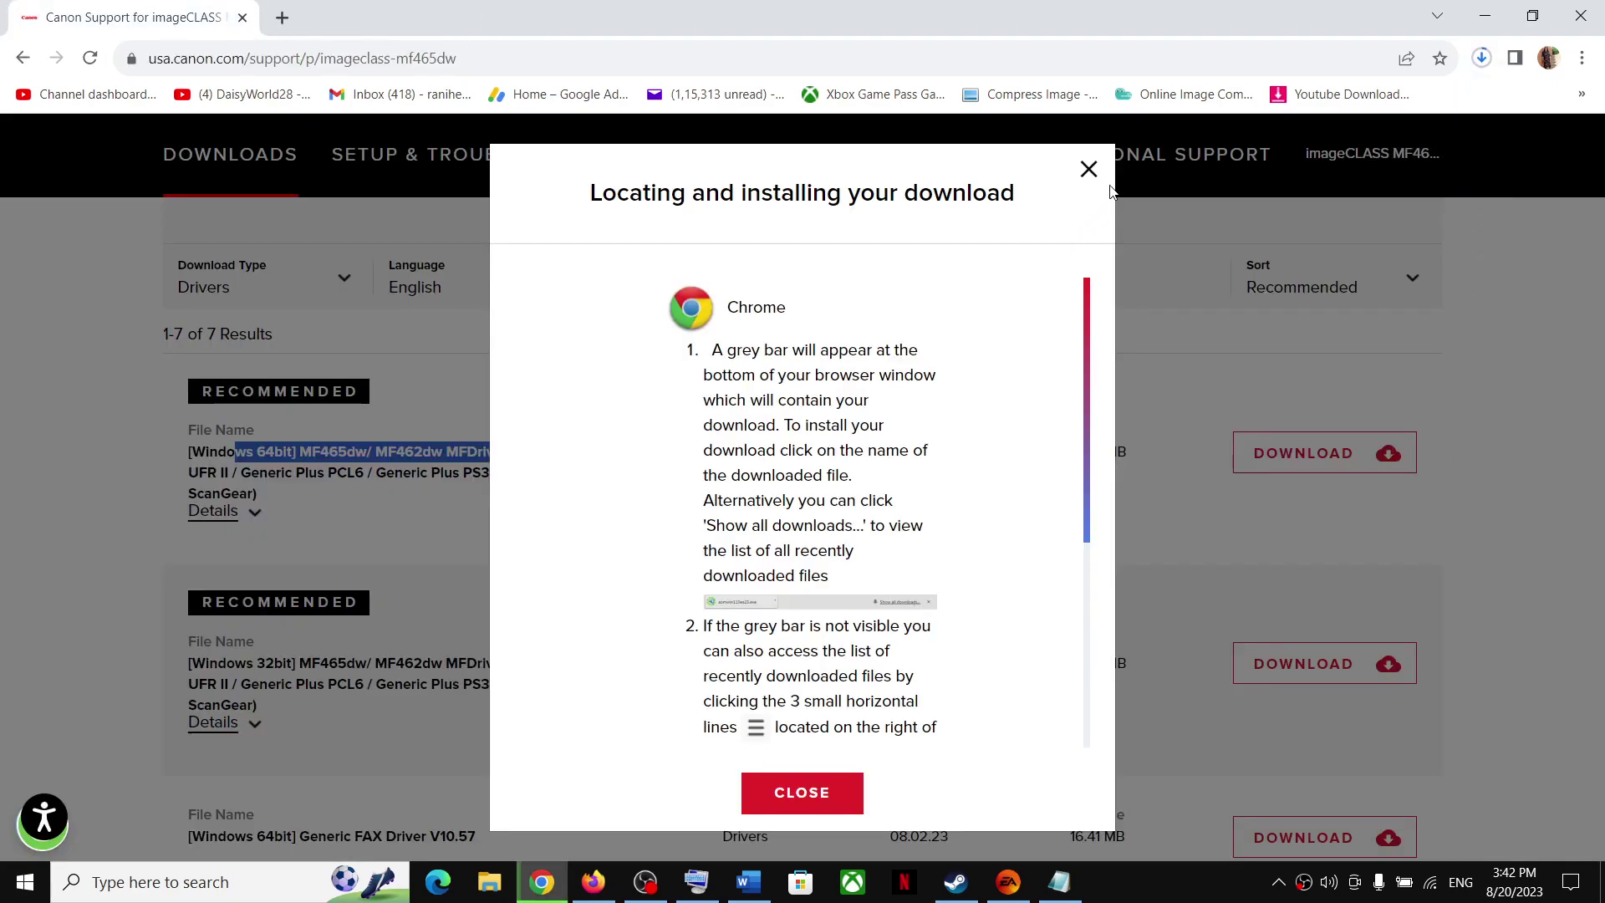
Close the 'Locating and installing your download' dialog and bring up Windows Settings
{"action": "left_click", "coordinate": [1088, 169]}
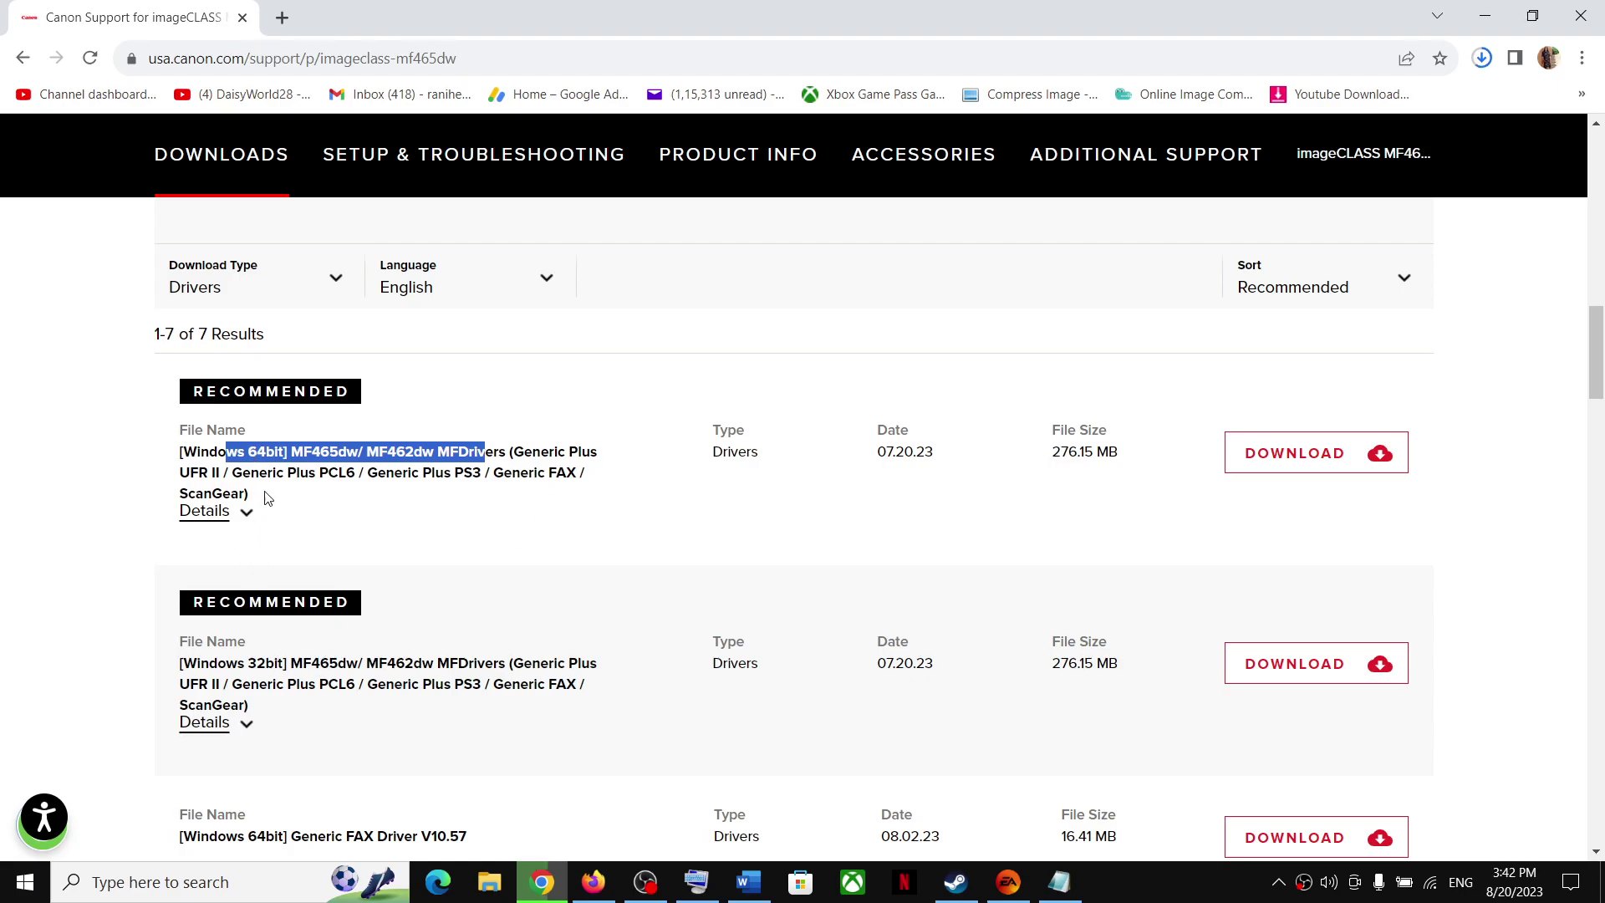
{"action": "key", "text": "super+i"}
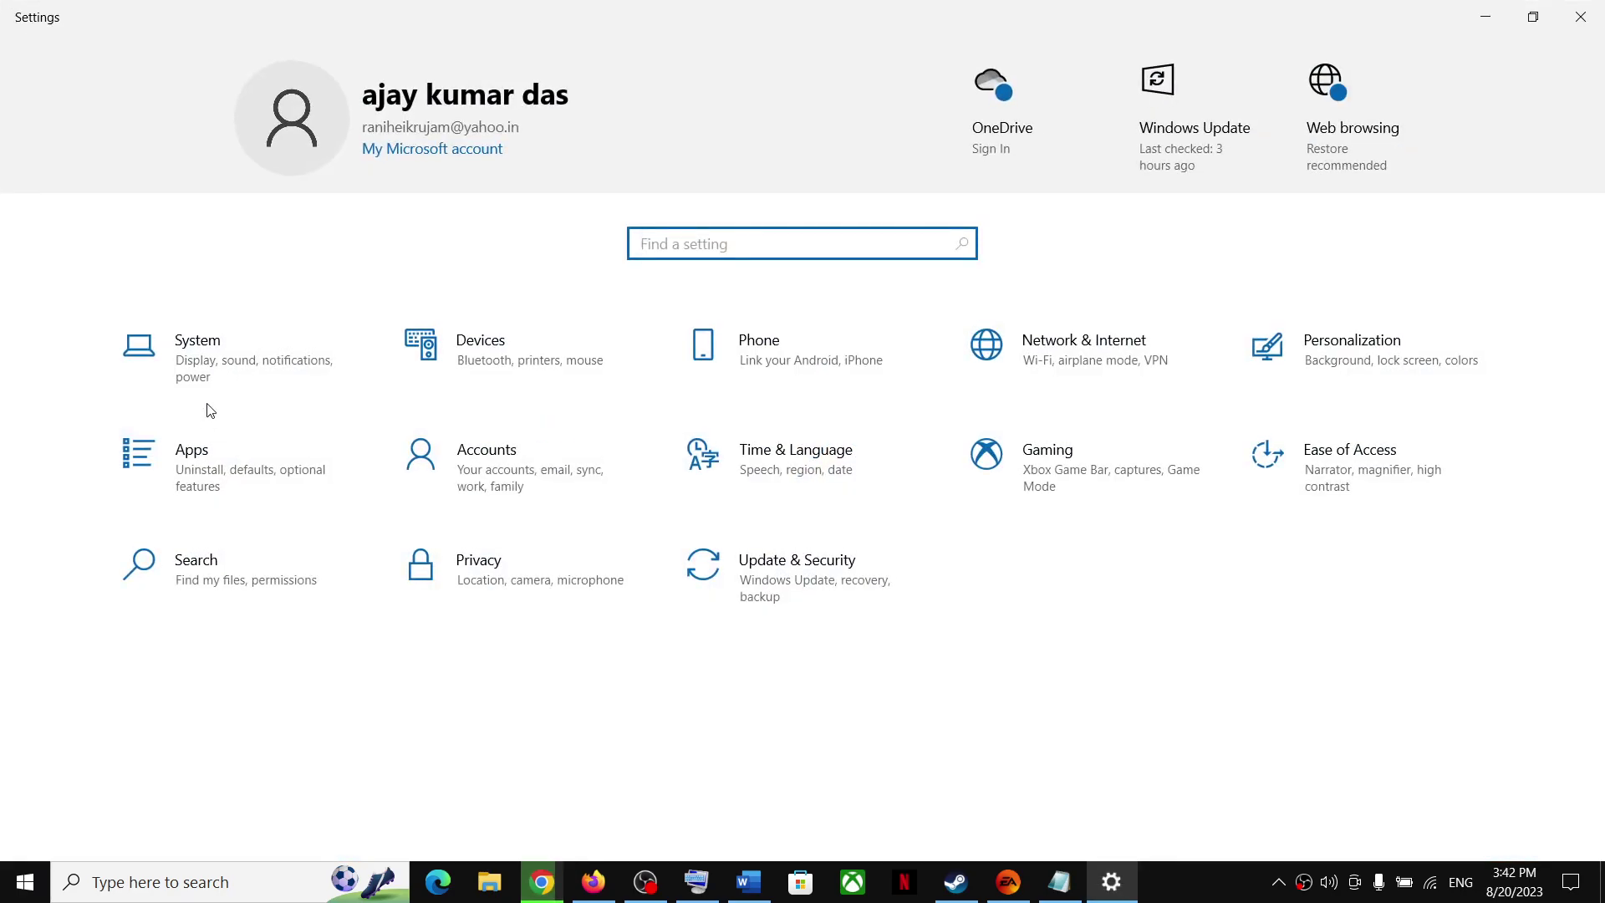
Verify System > About shows a 64-bit operating system, x64-based processor, then close Settings
{"action": "key", "text": "Return"}
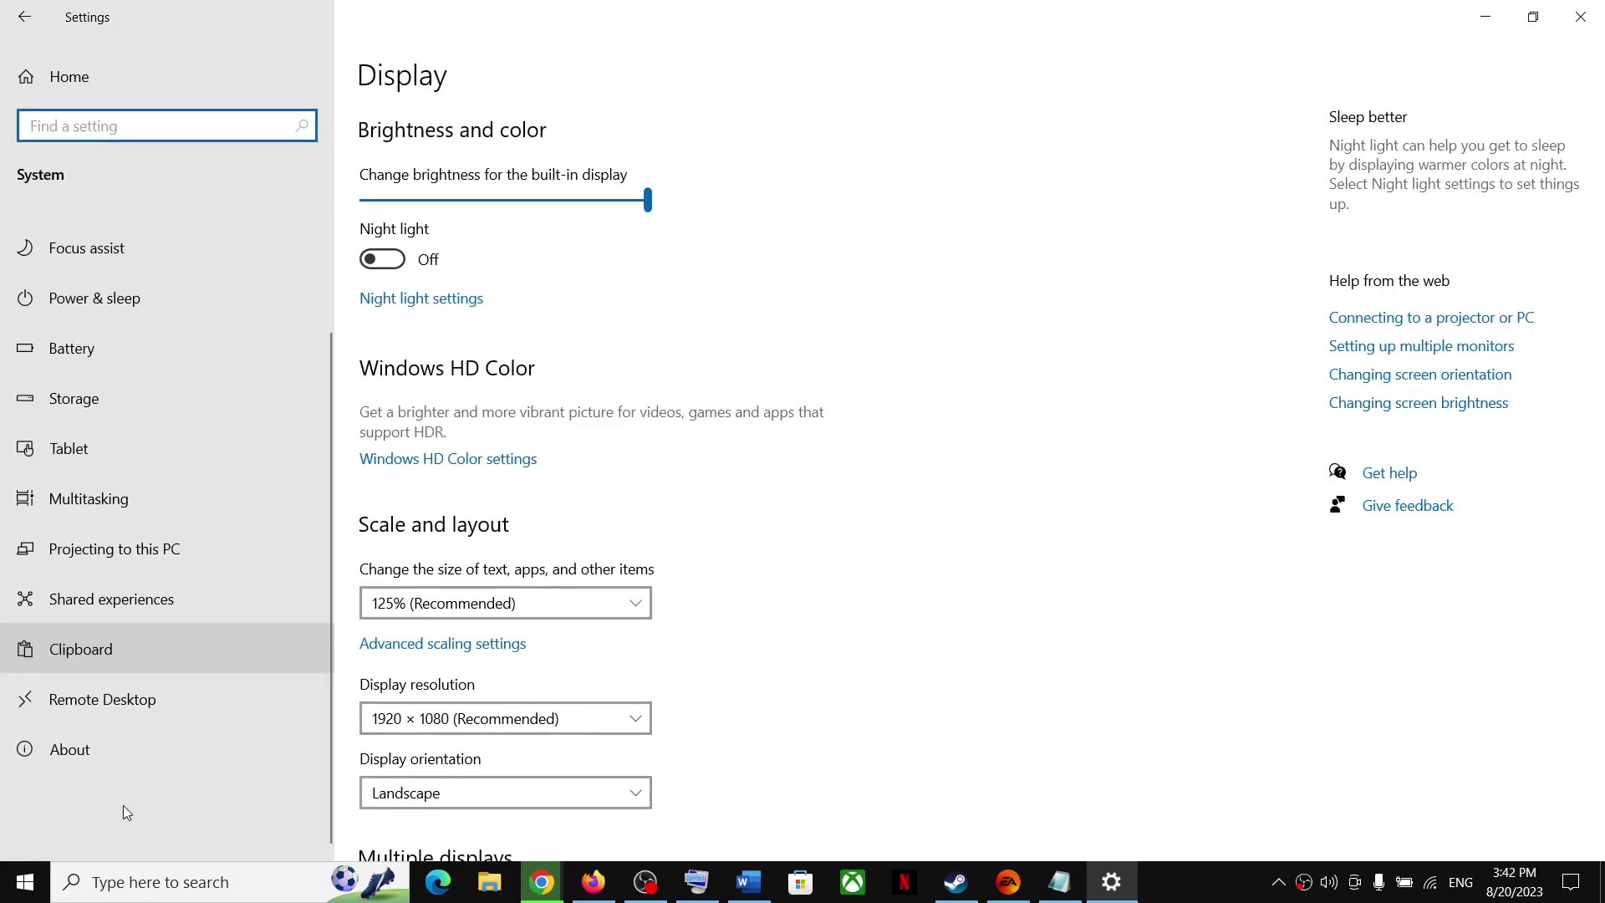
{"action": "left_click", "coordinate": [83, 751]}
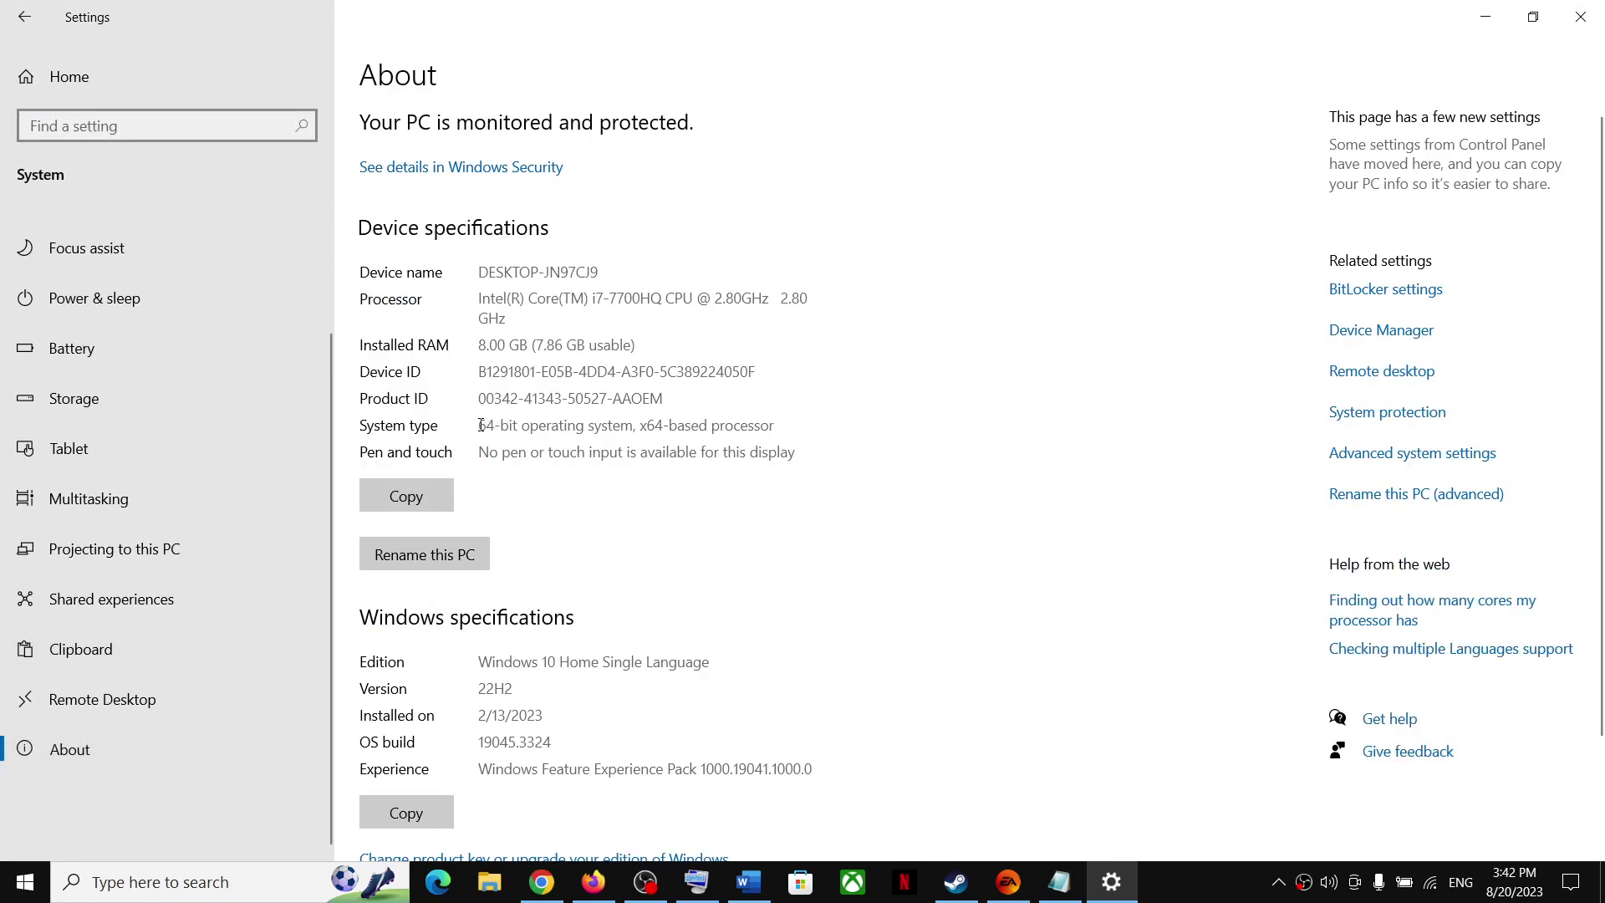
{"action": "left_click_drag", "start_coordinate": [481, 425], "coordinate": [585, 426]}
{"action": "left_click", "coordinate": [1580, 17]}
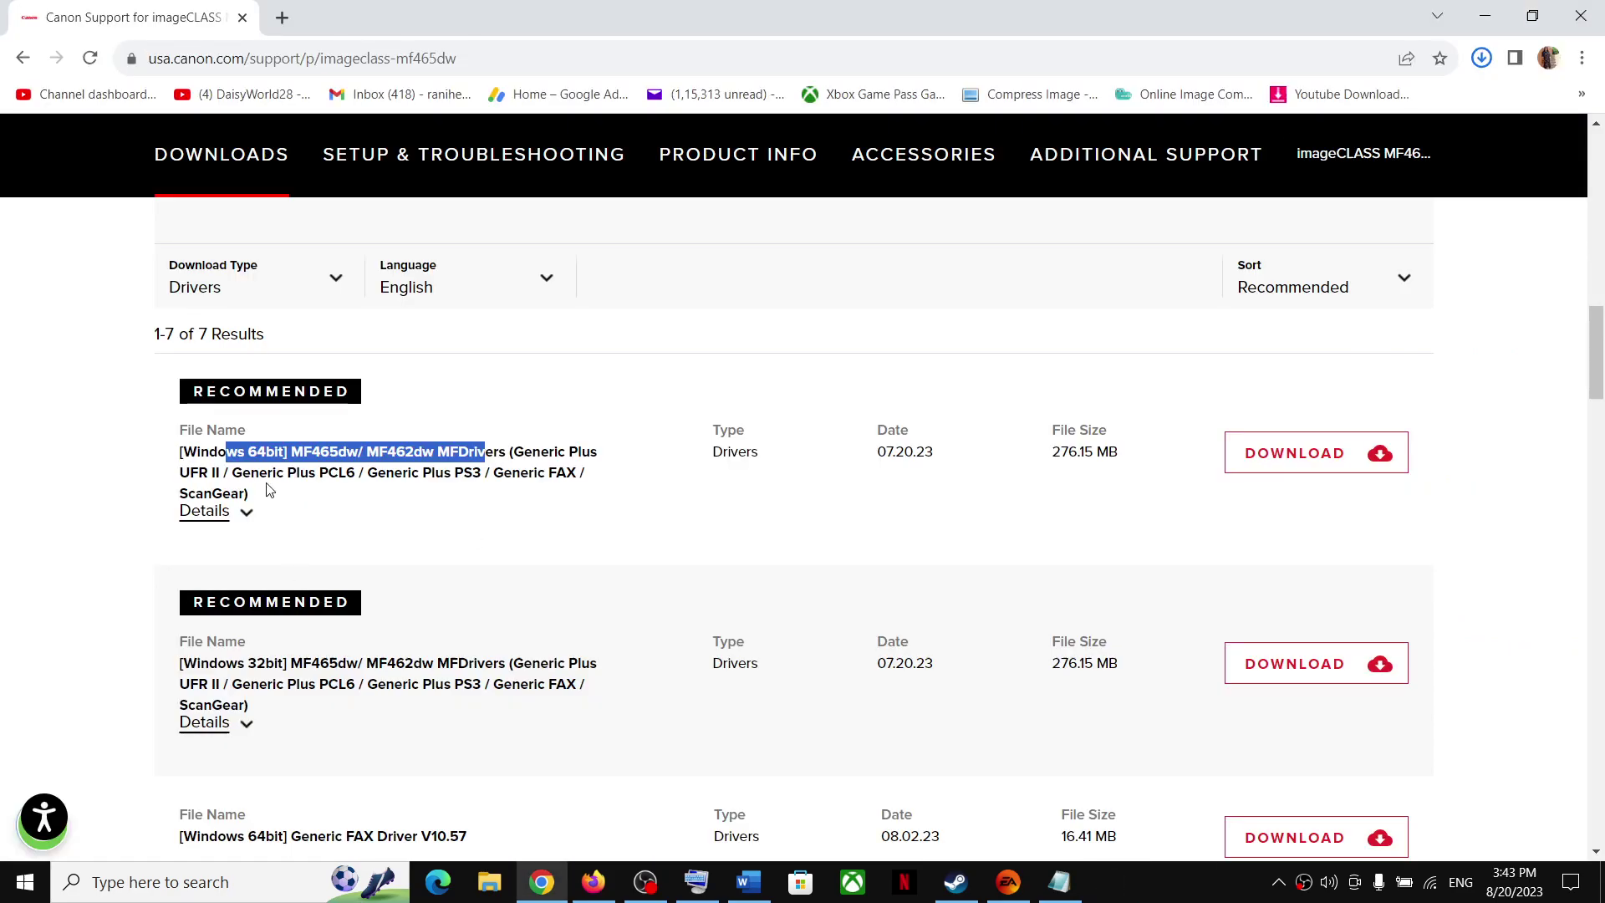
Check Chrome's recent downloads for the finished 276 MB MF460SeriesMFDriverV785W64.exe
{"action": "left_click", "coordinate": [242, 458]}
{"action": "left_click_drag", "start_coordinate": [249, 453], "coordinate": [180, 452]}
{"action": "left_click", "coordinate": [1480, 57]}
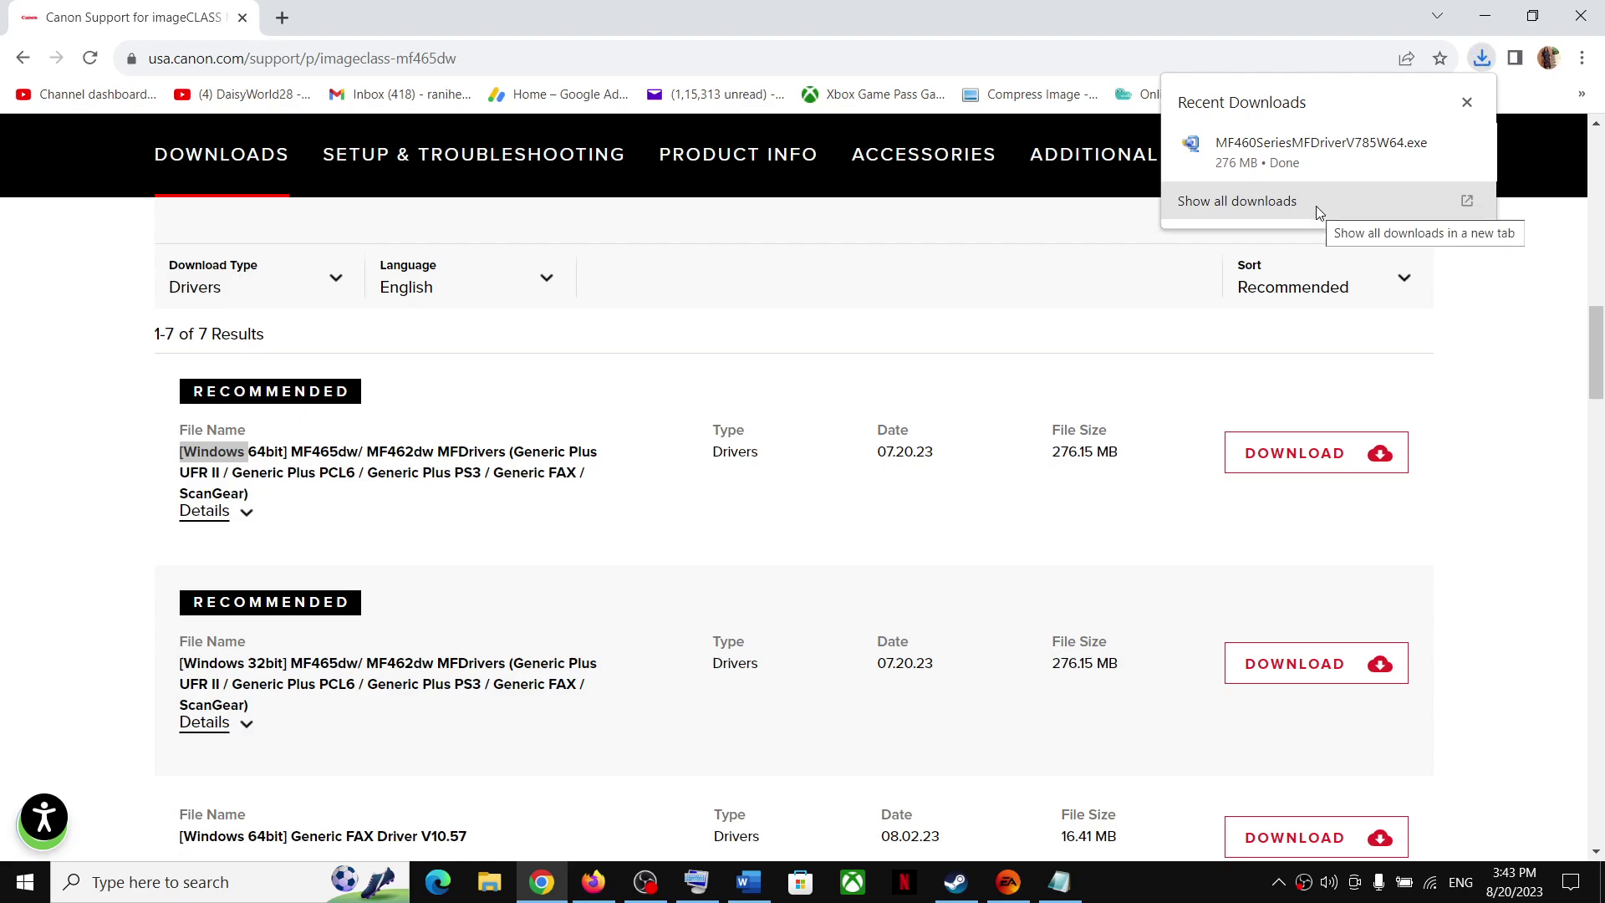
{"action": "left_click", "coordinate": [1292, 165]}
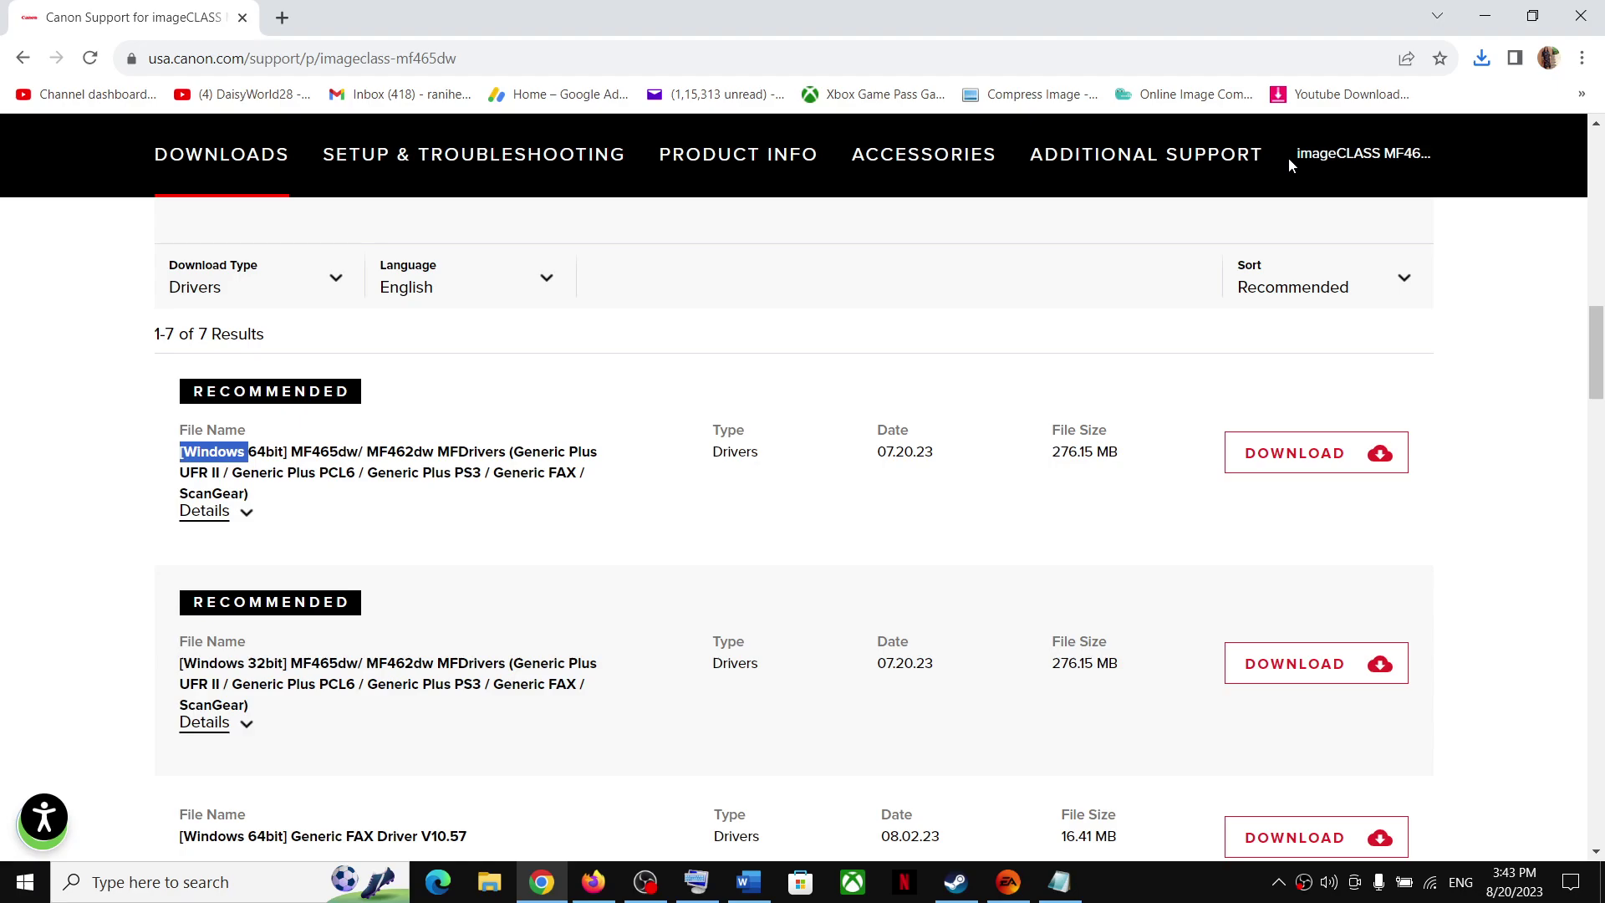
{"action": "left_click", "coordinate": [1482, 57]}
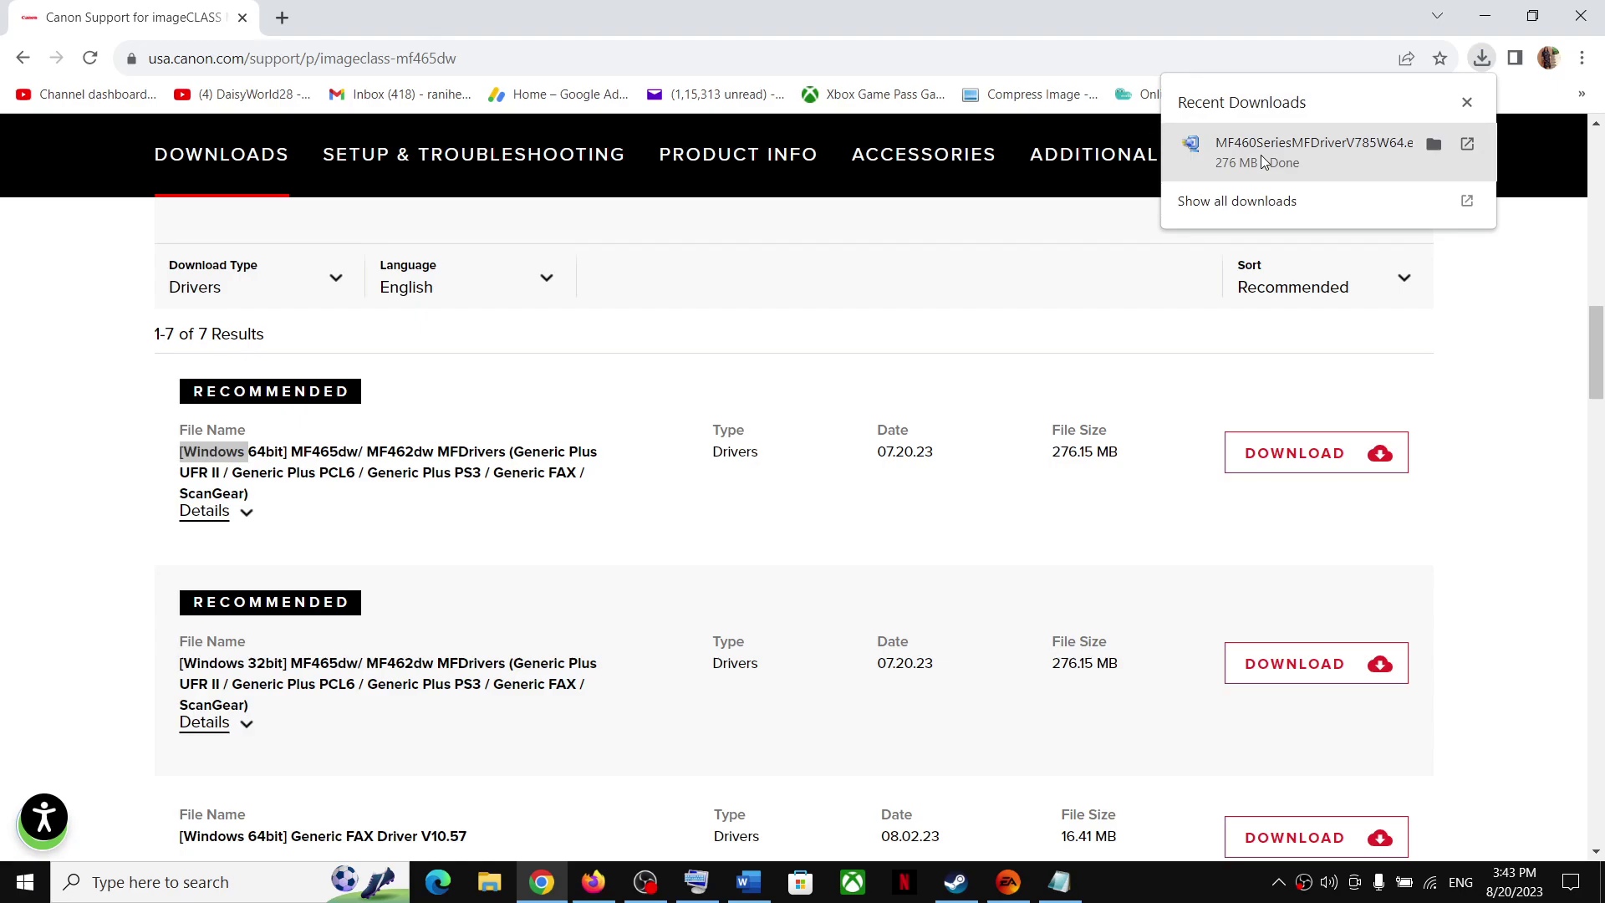
Run MF460SeriesMFDriverV785W64.exe to self-extract it, minimizing the On-Screen Keyboard that appears
{"action": "left_click", "coordinate": [1271, 159]}
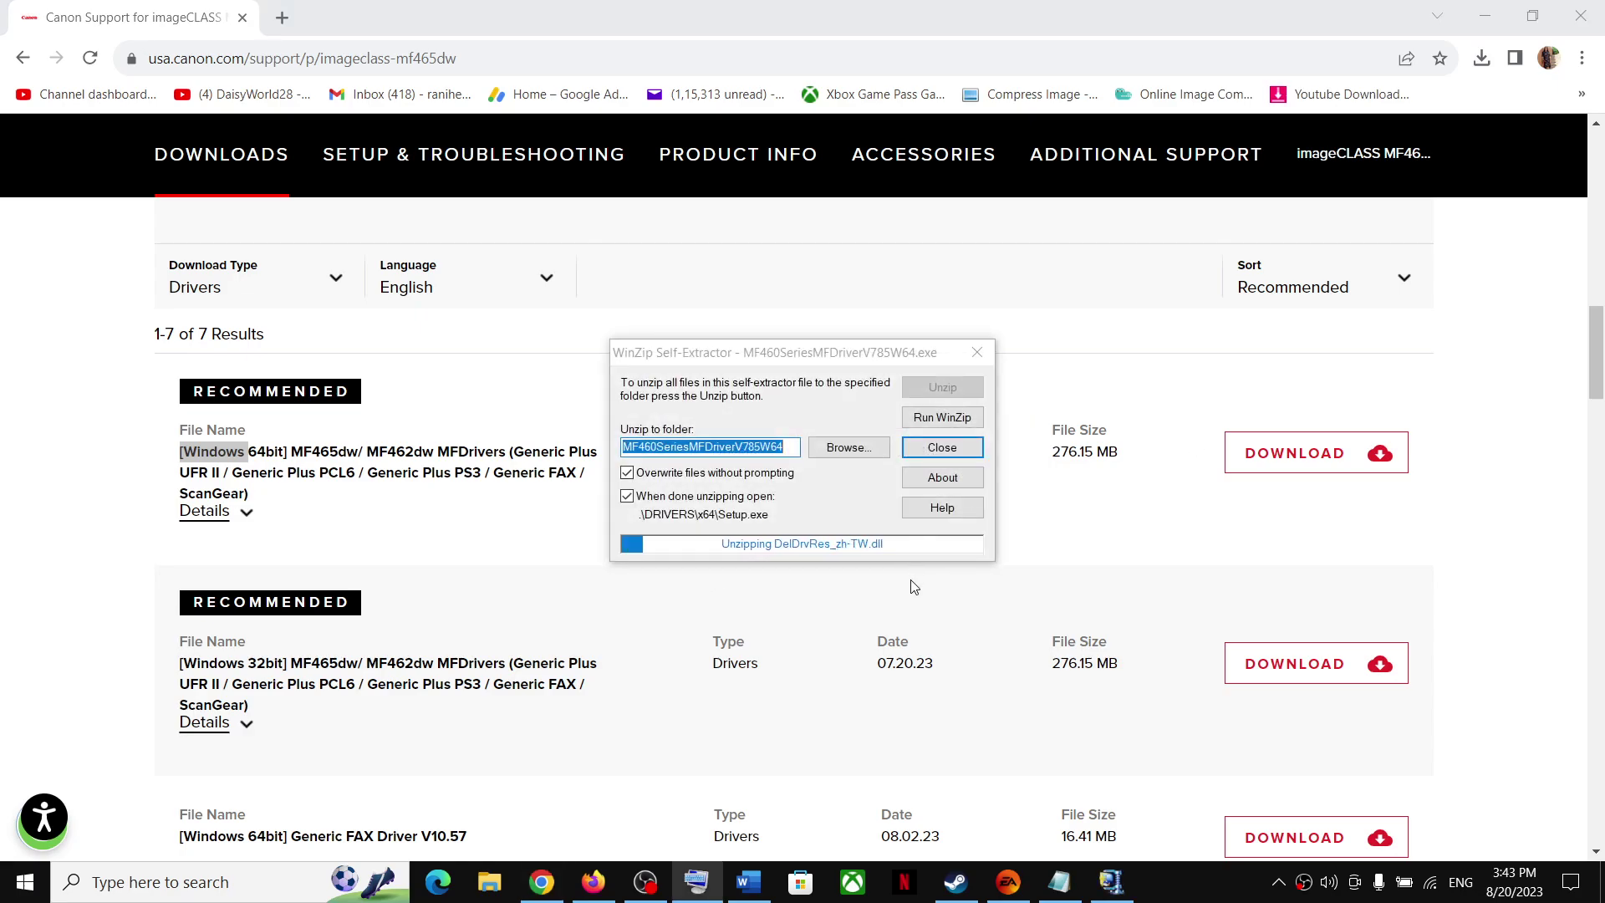
{"action": "key", "text": "ctrl+super+o"}
{"action": "left_click", "coordinate": [1279, 392]}
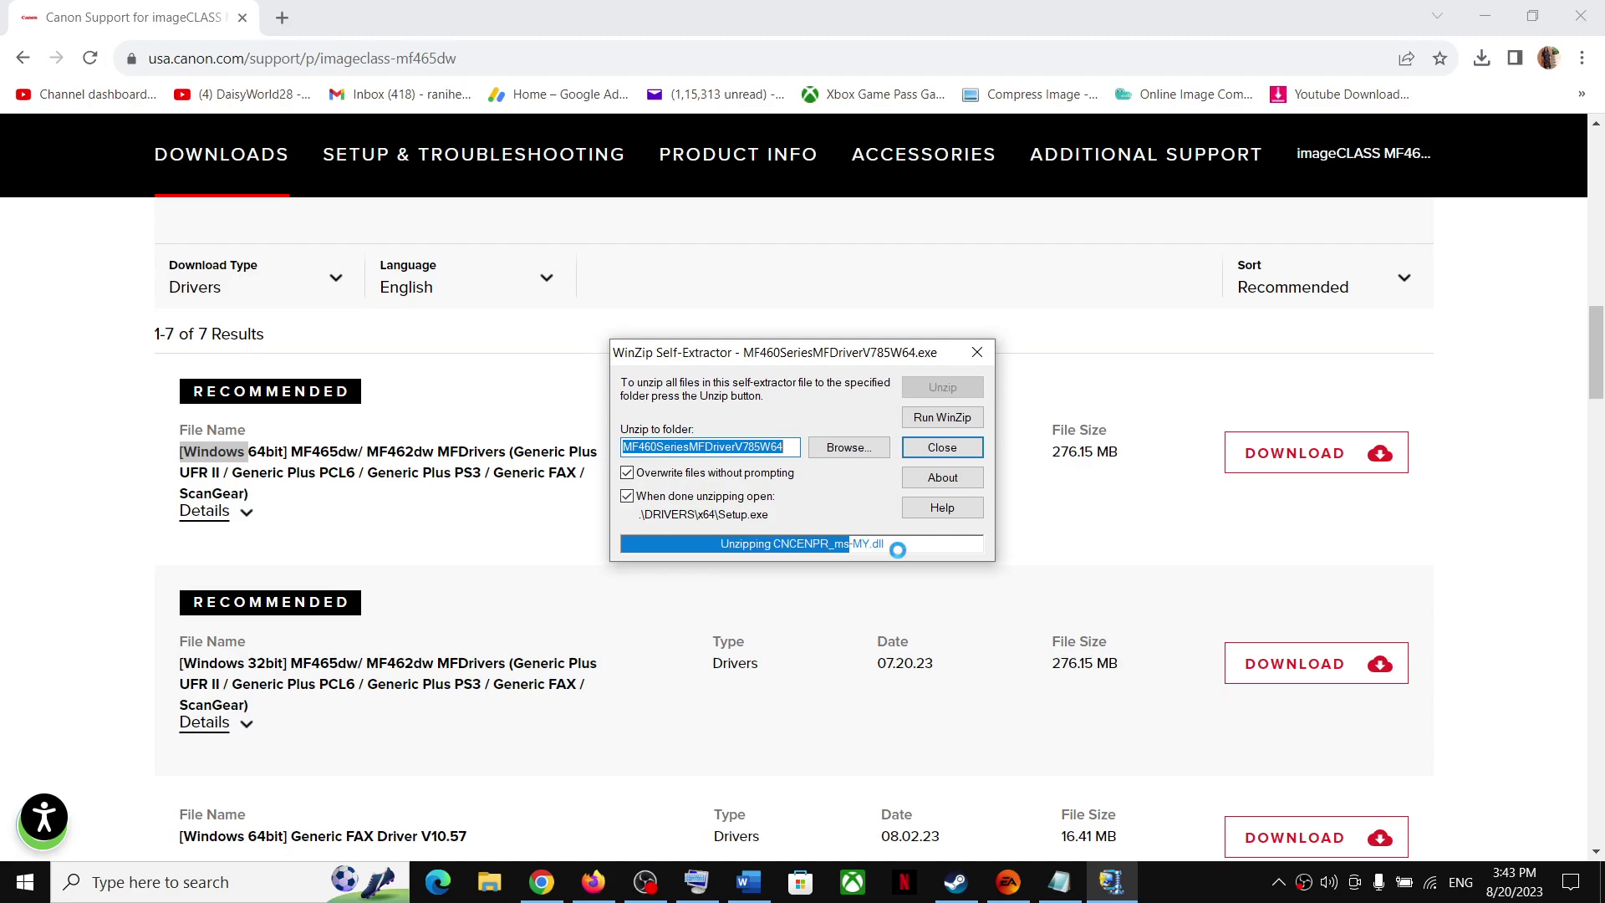
{"action": "scroll", "coordinate": [117, 638], "scroll_direction": "down", "scroll_amount": 2}
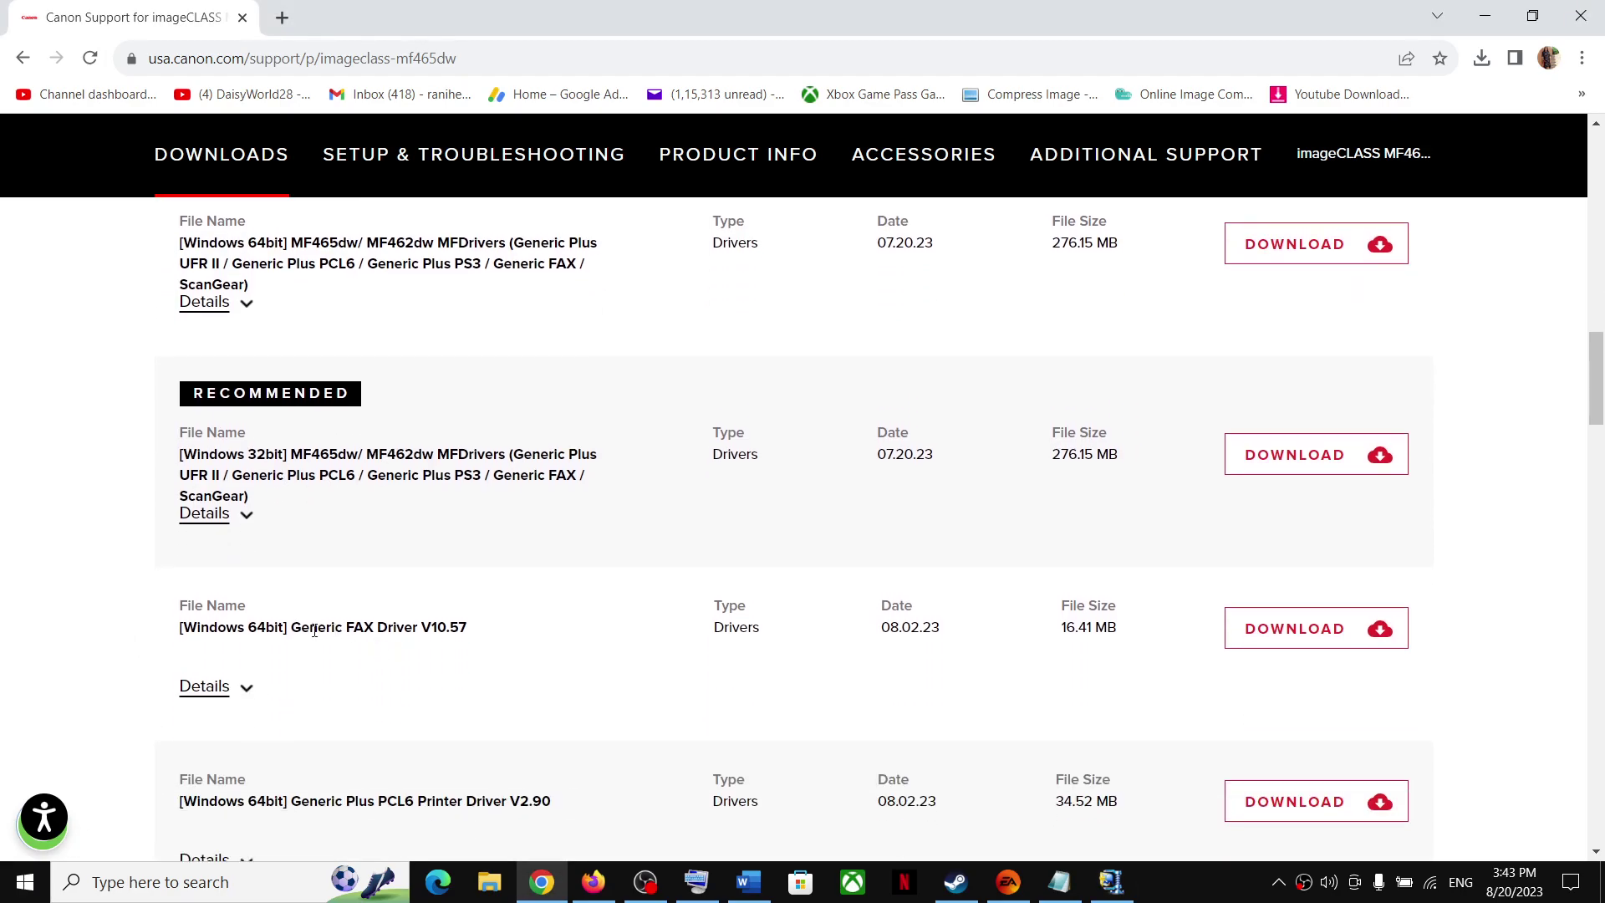
Scroll the Canon downloads list while waiting for the MF Drivers Setup Wizard to open
{"action": "scroll", "coordinate": [481, 632], "scroll_direction": "down", "scroll_amount": 1}
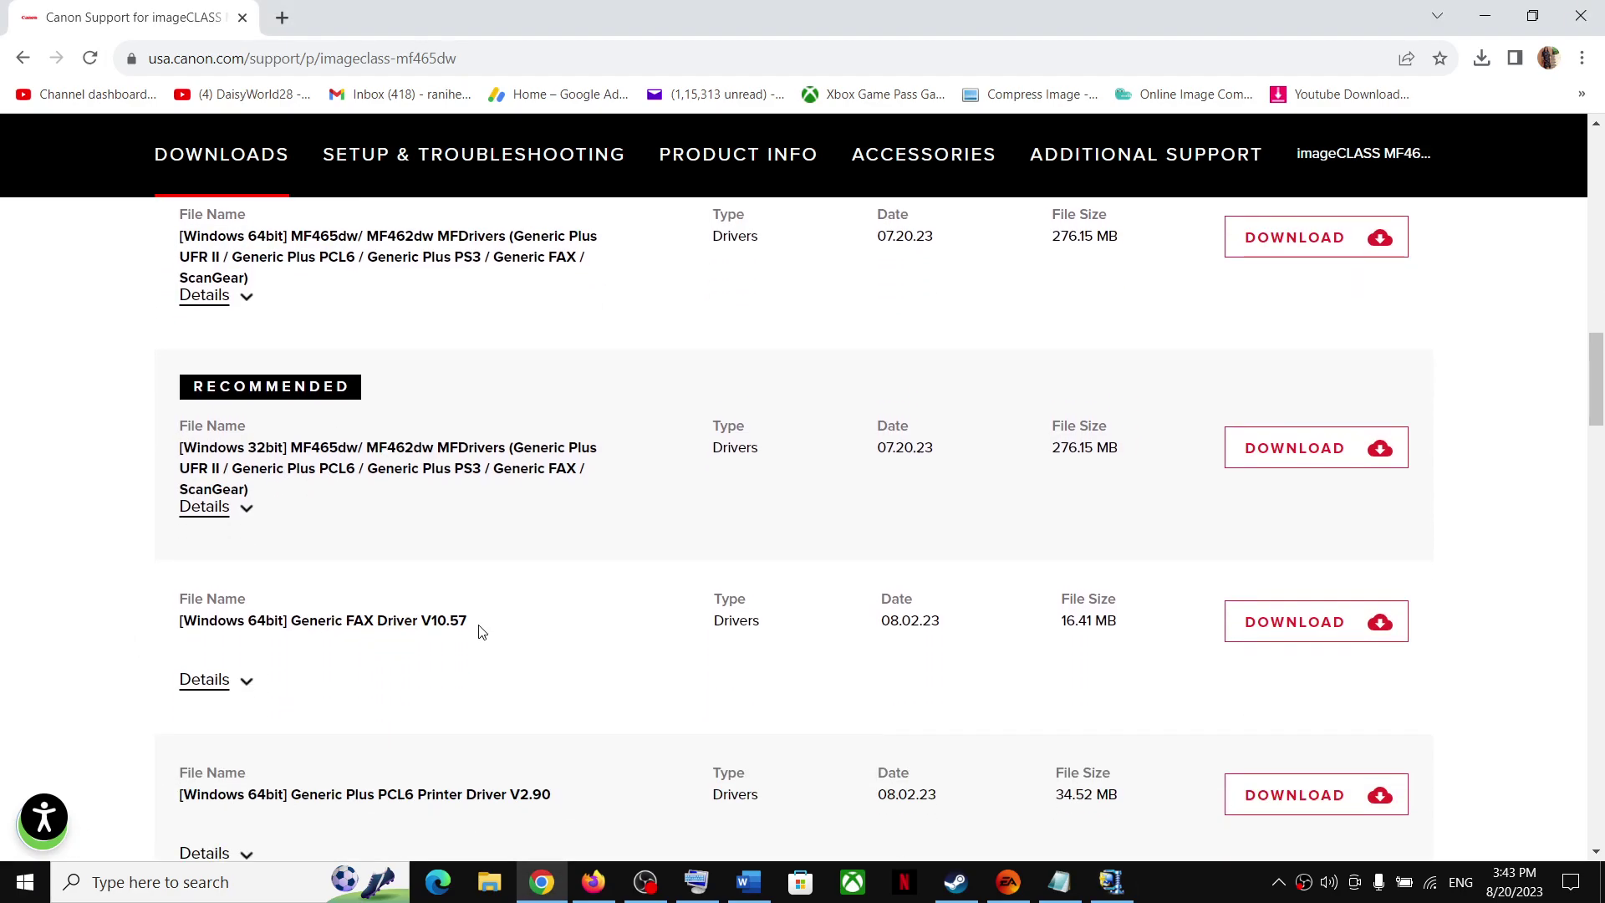
{"action": "scroll", "coordinate": [522, 619], "scroll_direction": "up", "scroll_amount": 2}
{"action": "scroll", "coordinate": [656, 583], "scroll_direction": "down", "scroll_amount": 3}
{"action": "scroll", "coordinate": [656, 582], "scroll_direction": "down", "scroll_amount": 5}
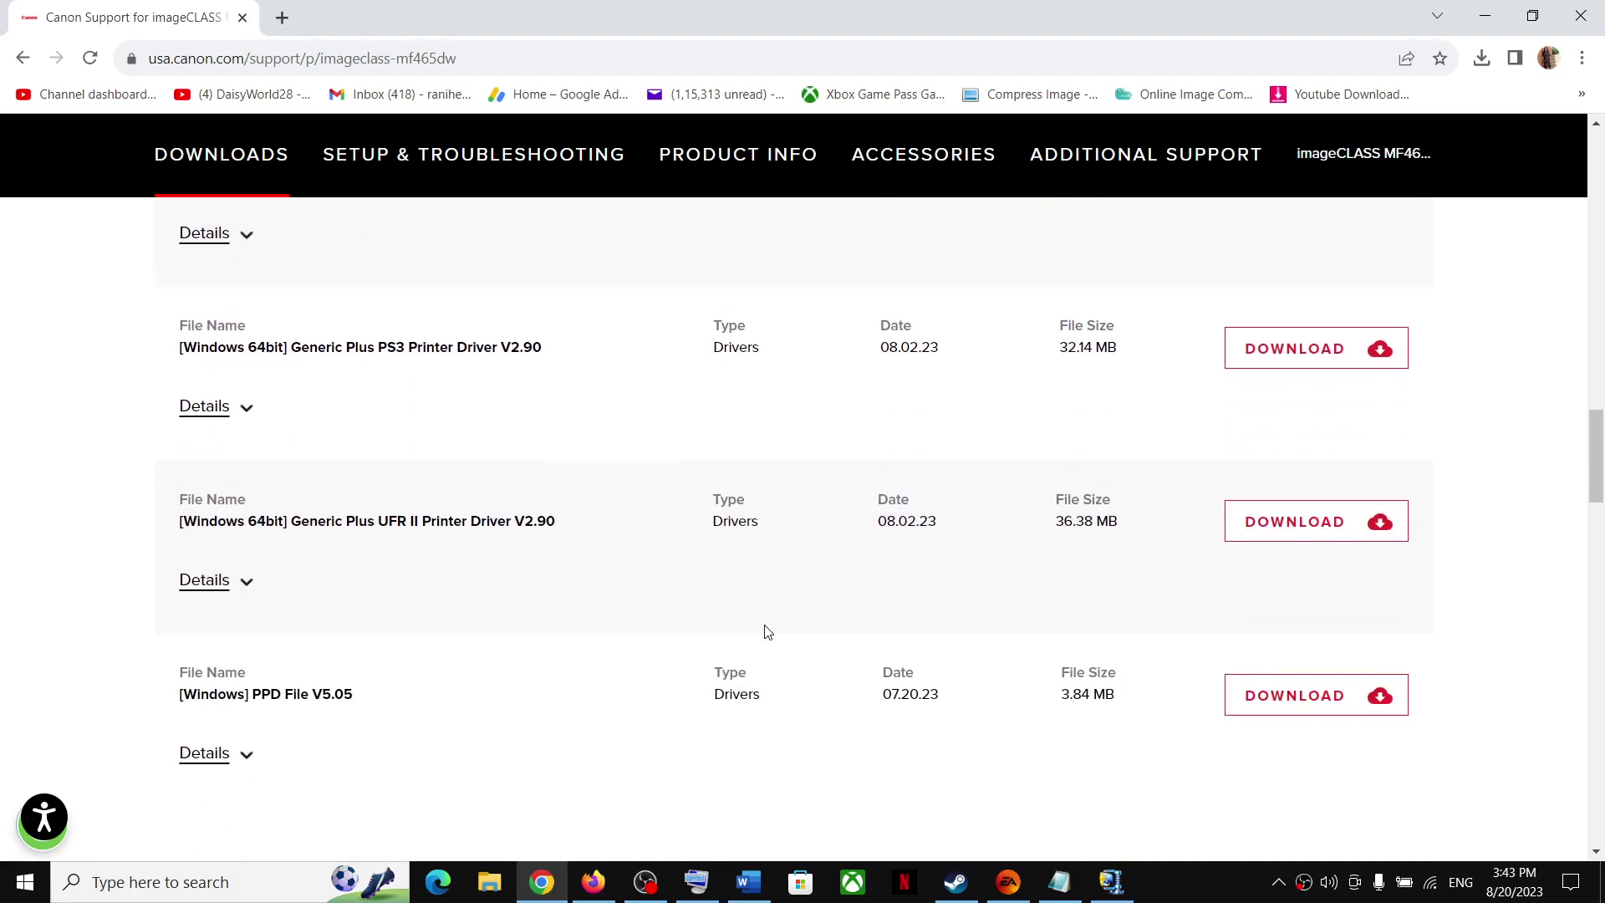
{"action": "scroll", "coordinate": [798, 699], "scroll_direction": "up", "scroll_amount": 15}
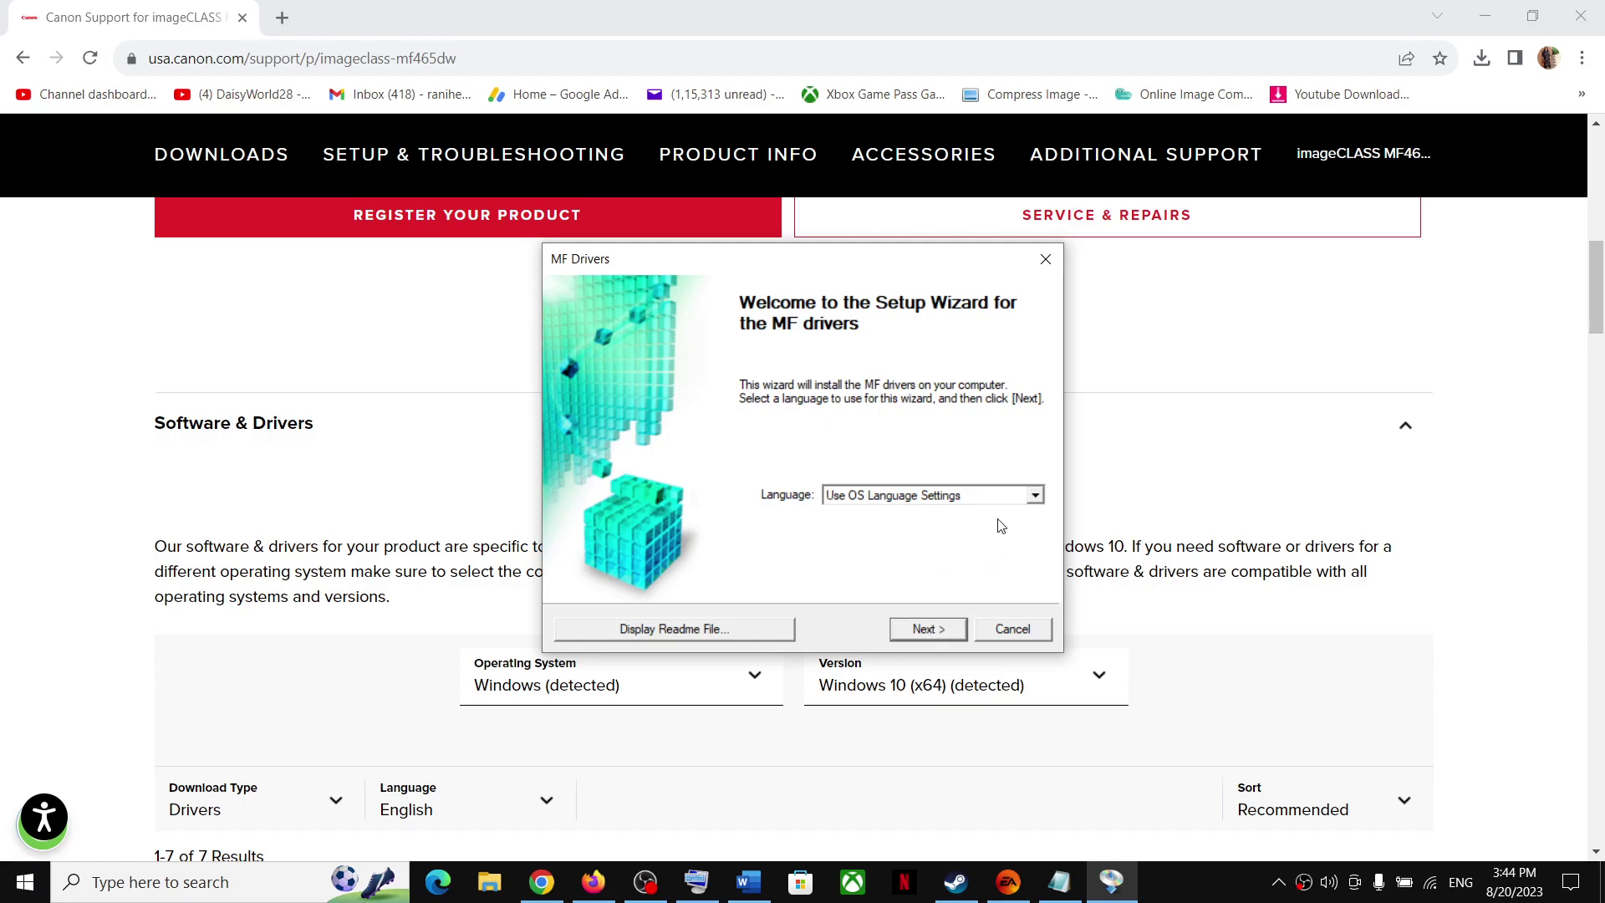
Keep the wizard language as Use OS Language Settings and continue to the license
{"action": "left_click", "coordinate": [1036, 497]}
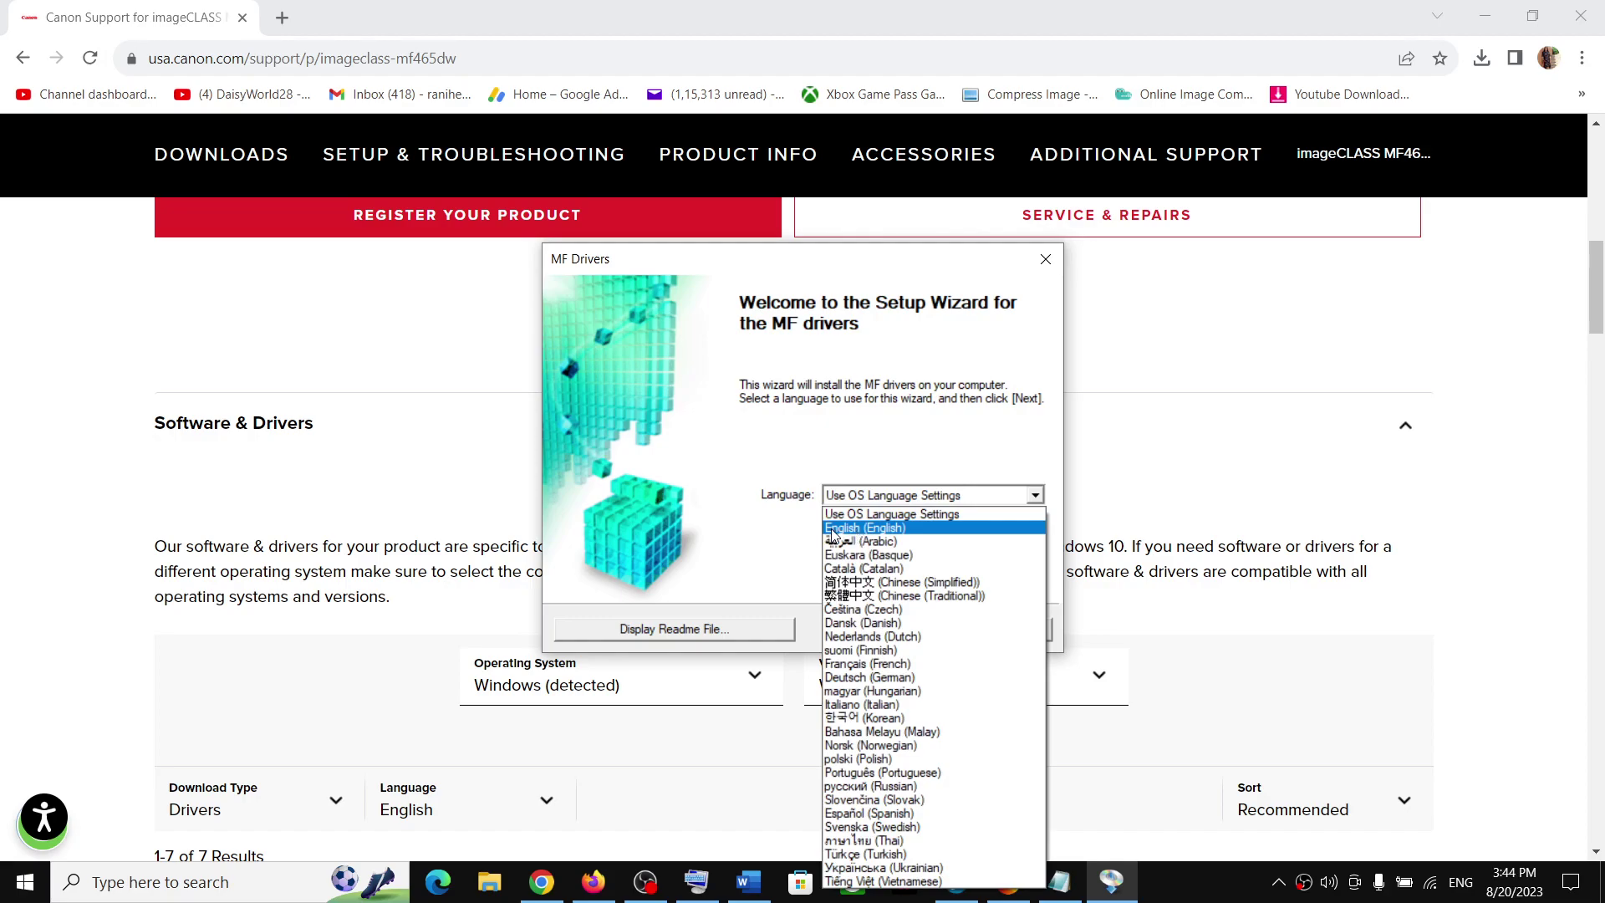
{"action": "left_click", "coordinate": [800, 478]}
{"action": "left_click", "coordinate": [944, 631]}
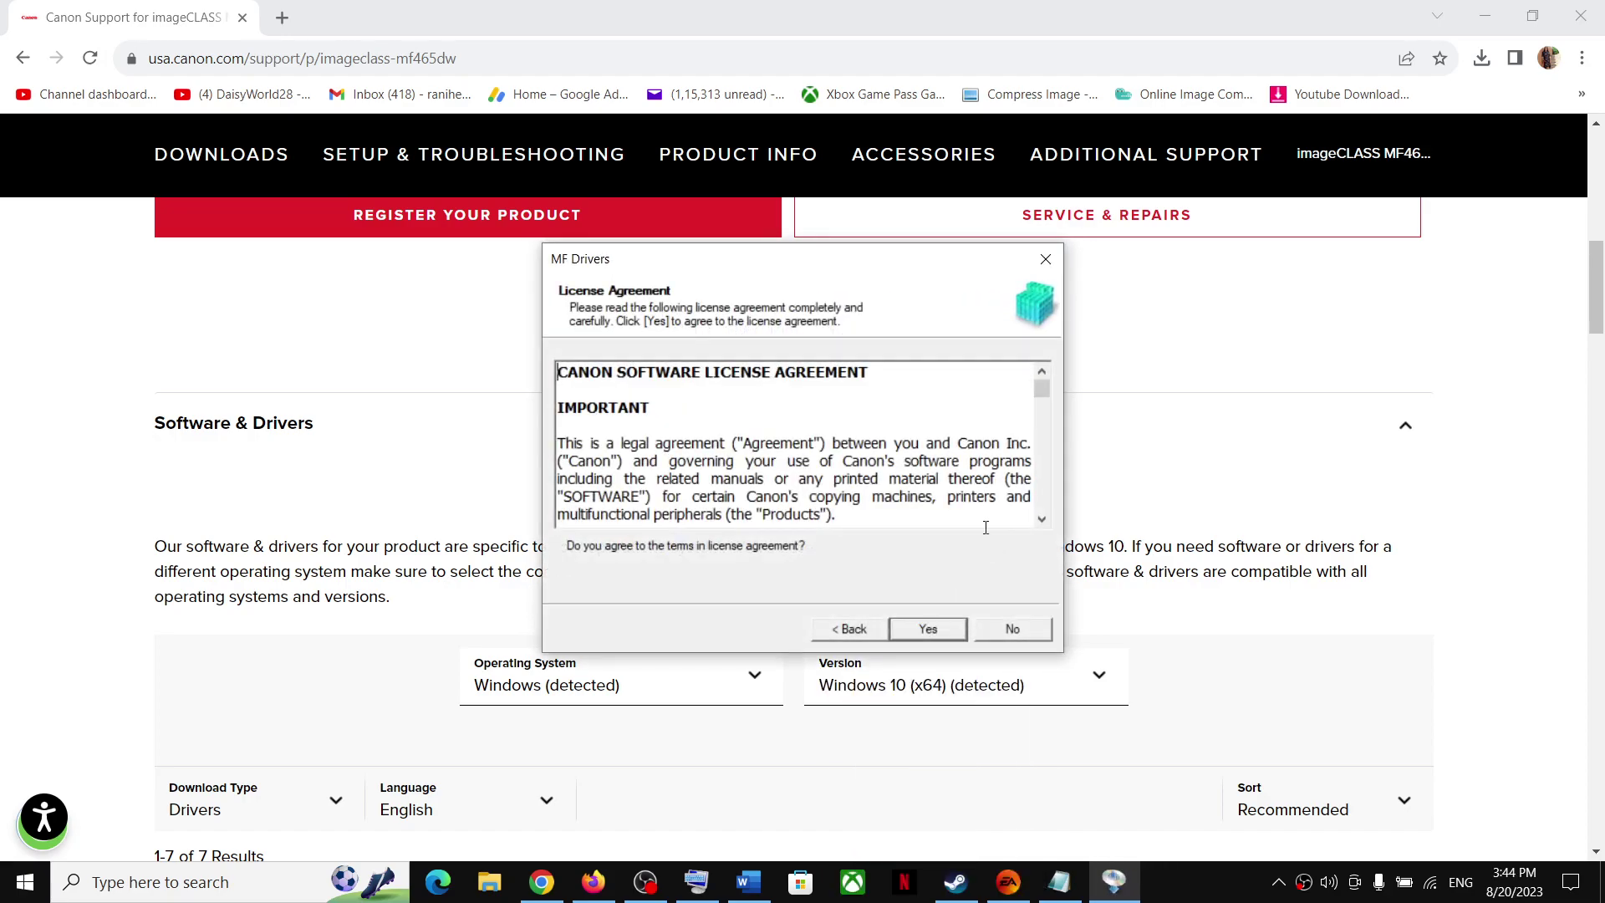
Accept the Canon license and install the MF drivers over a USB Connection
{"action": "left_click", "coordinate": [926, 631]}
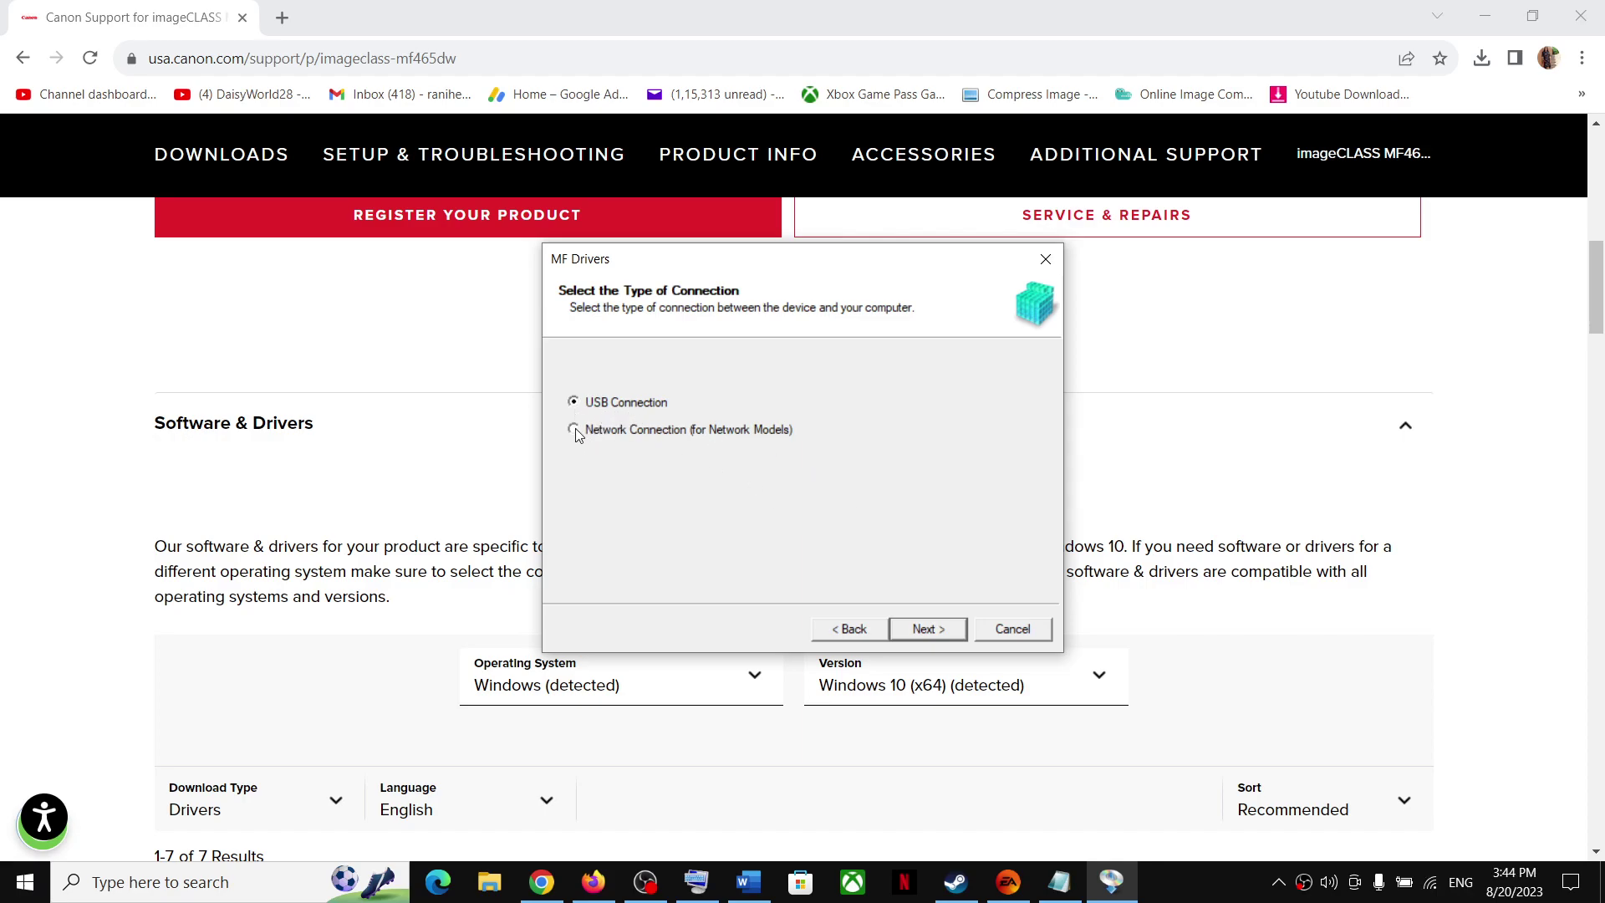
{"action": "left_click", "coordinate": [946, 629]}
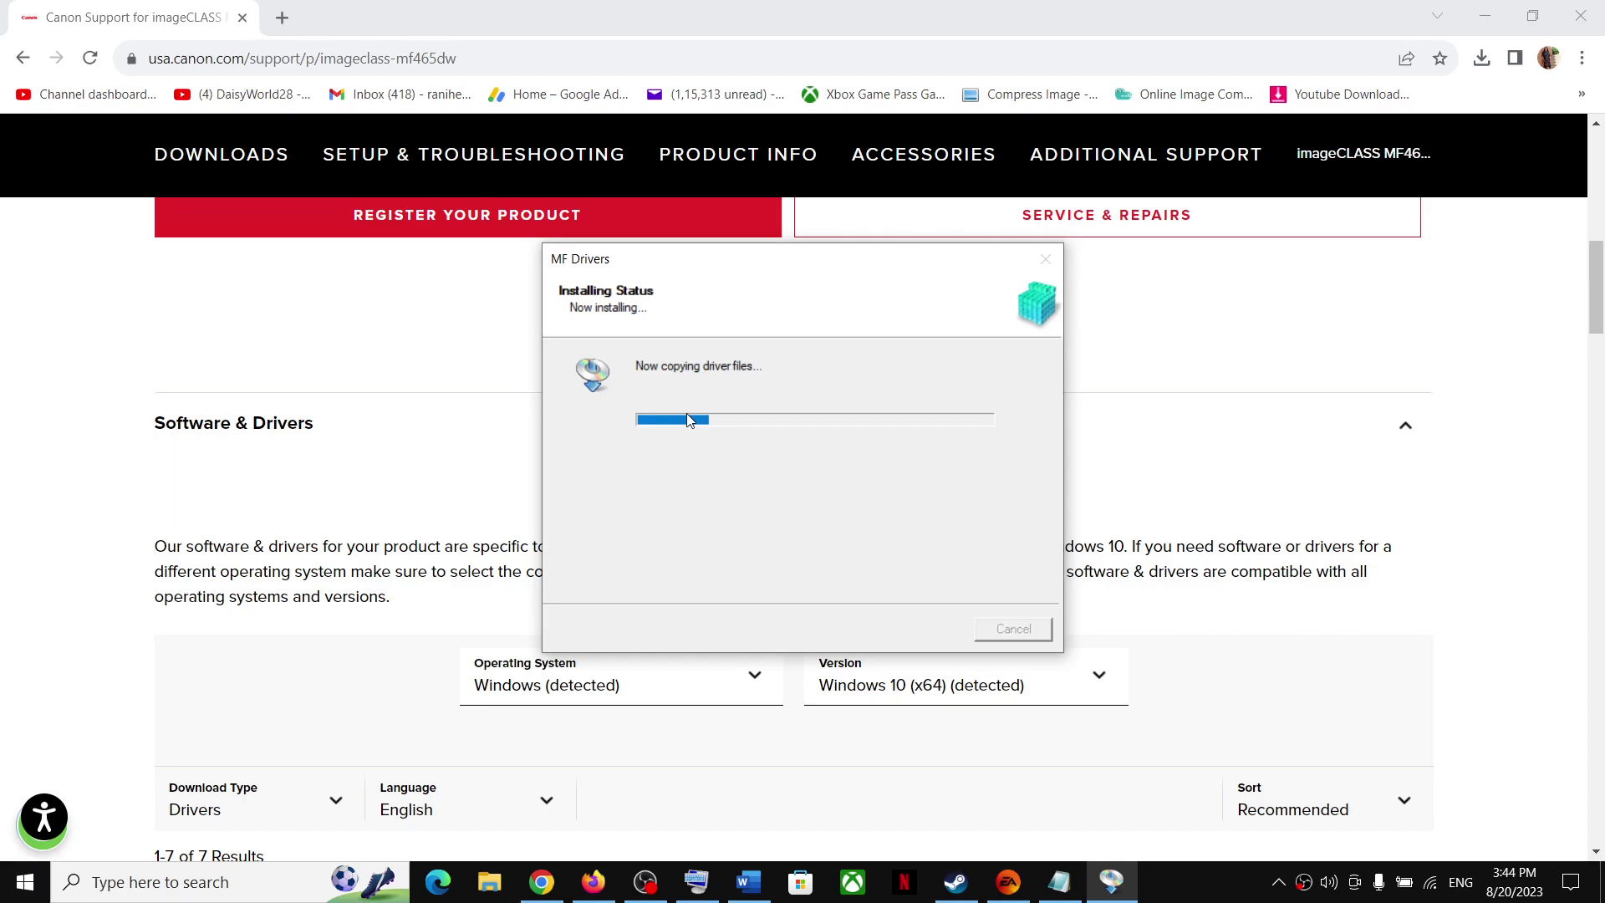
{"action": "left_click", "coordinate": [318, 553]}
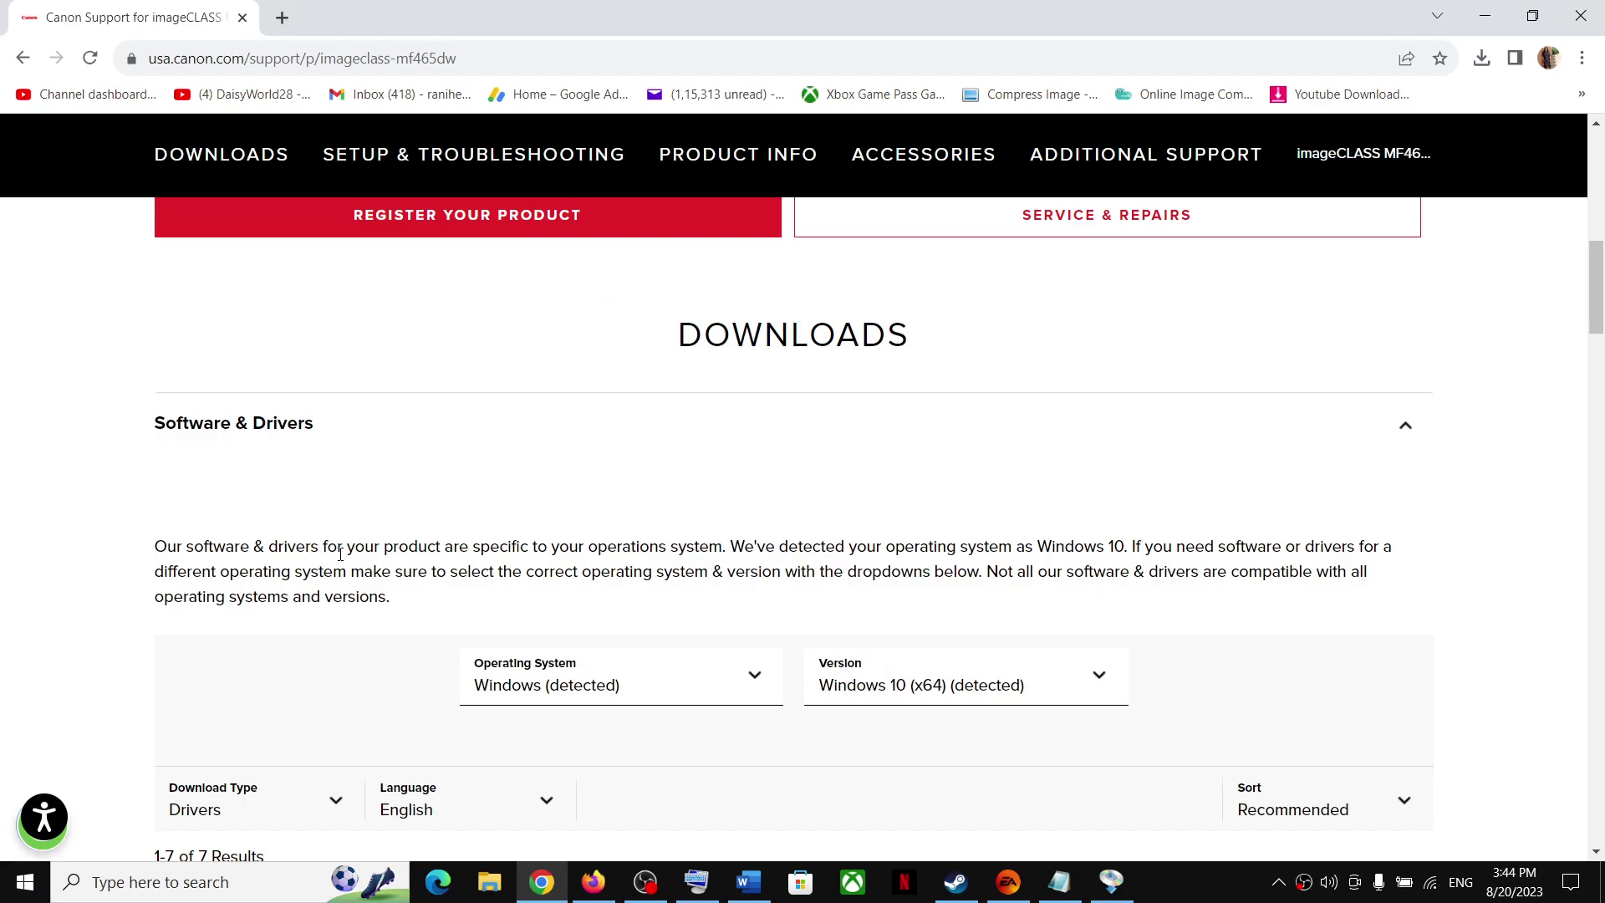
{"action": "scroll", "coordinate": [345, 560], "scroll_direction": "down", "scroll_amount": 4}
{"action": "scroll", "coordinate": [345, 560], "scroll_direction": "down", "scroll_amount": 1}
{"action": "left_click", "coordinate": [257, 376]}
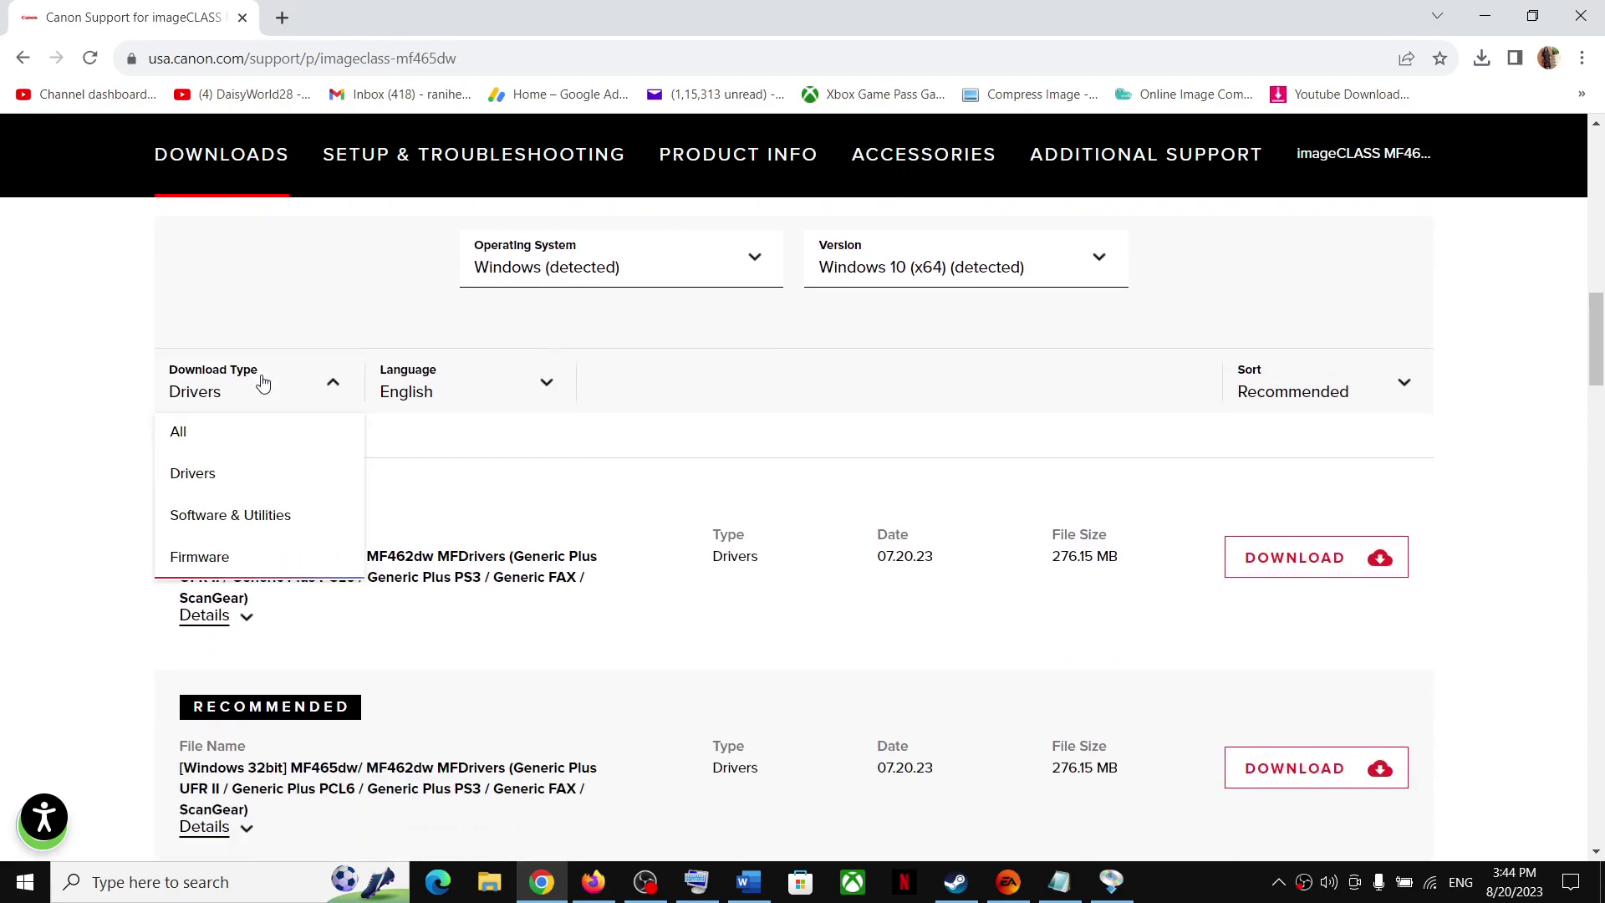
{"action": "left_click", "coordinate": [235, 524]}
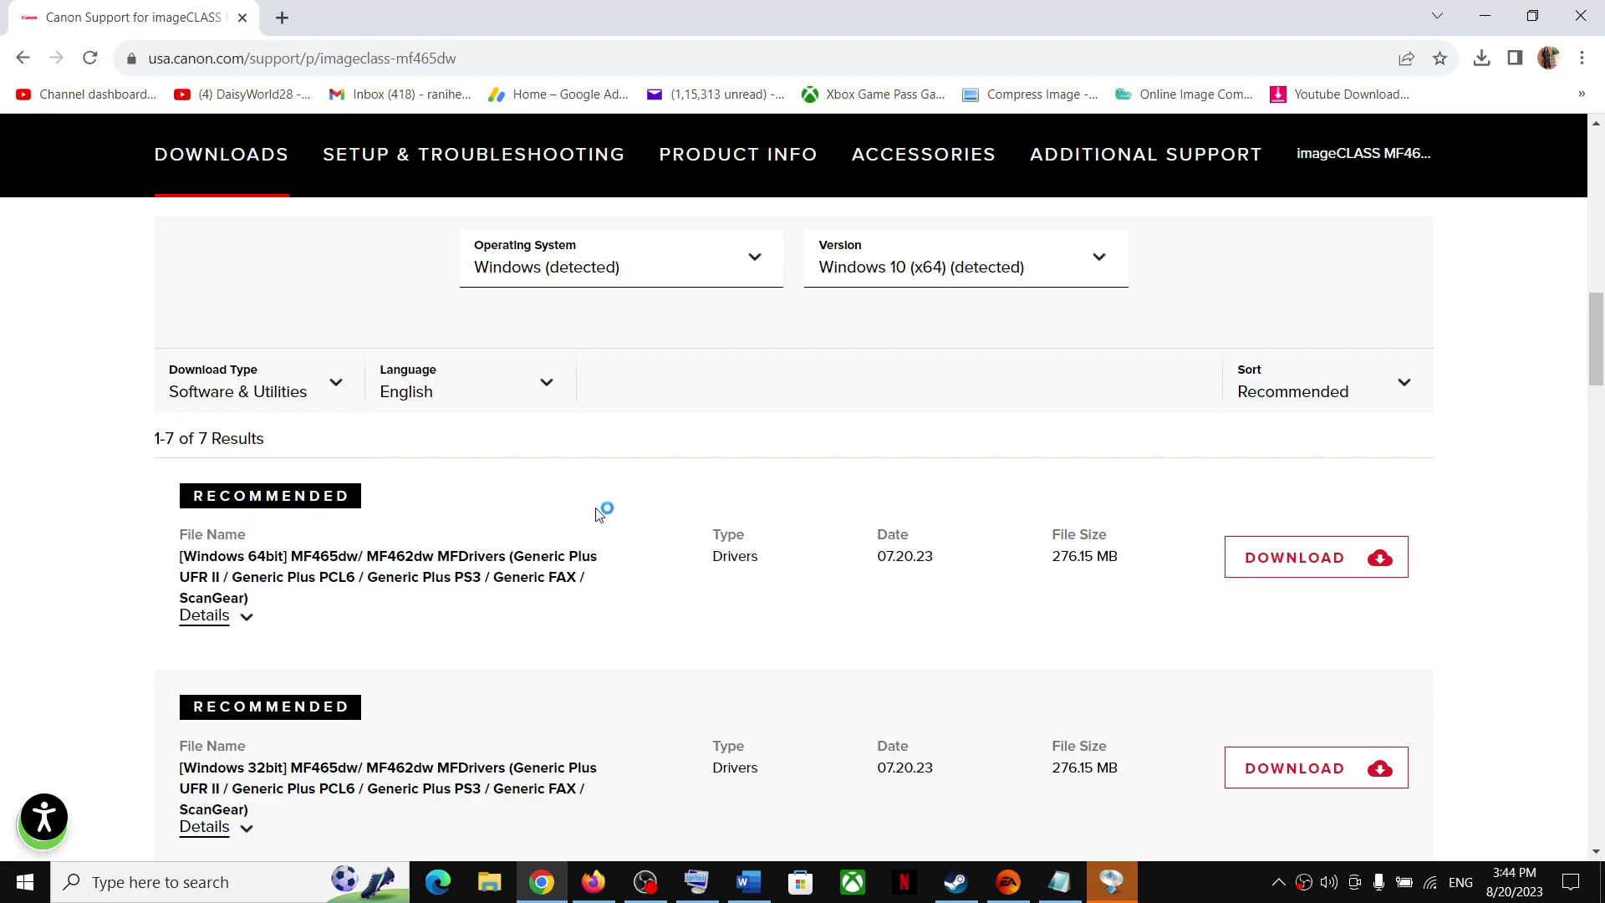
{"action": "scroll", "coordinate": [608, 510], "scroll_direction": "down", "scroll_amount": 3}
{"action": "scroll", "coordinate": [608, 510], "scroll_direction": "up", "scroll_amount": 2}
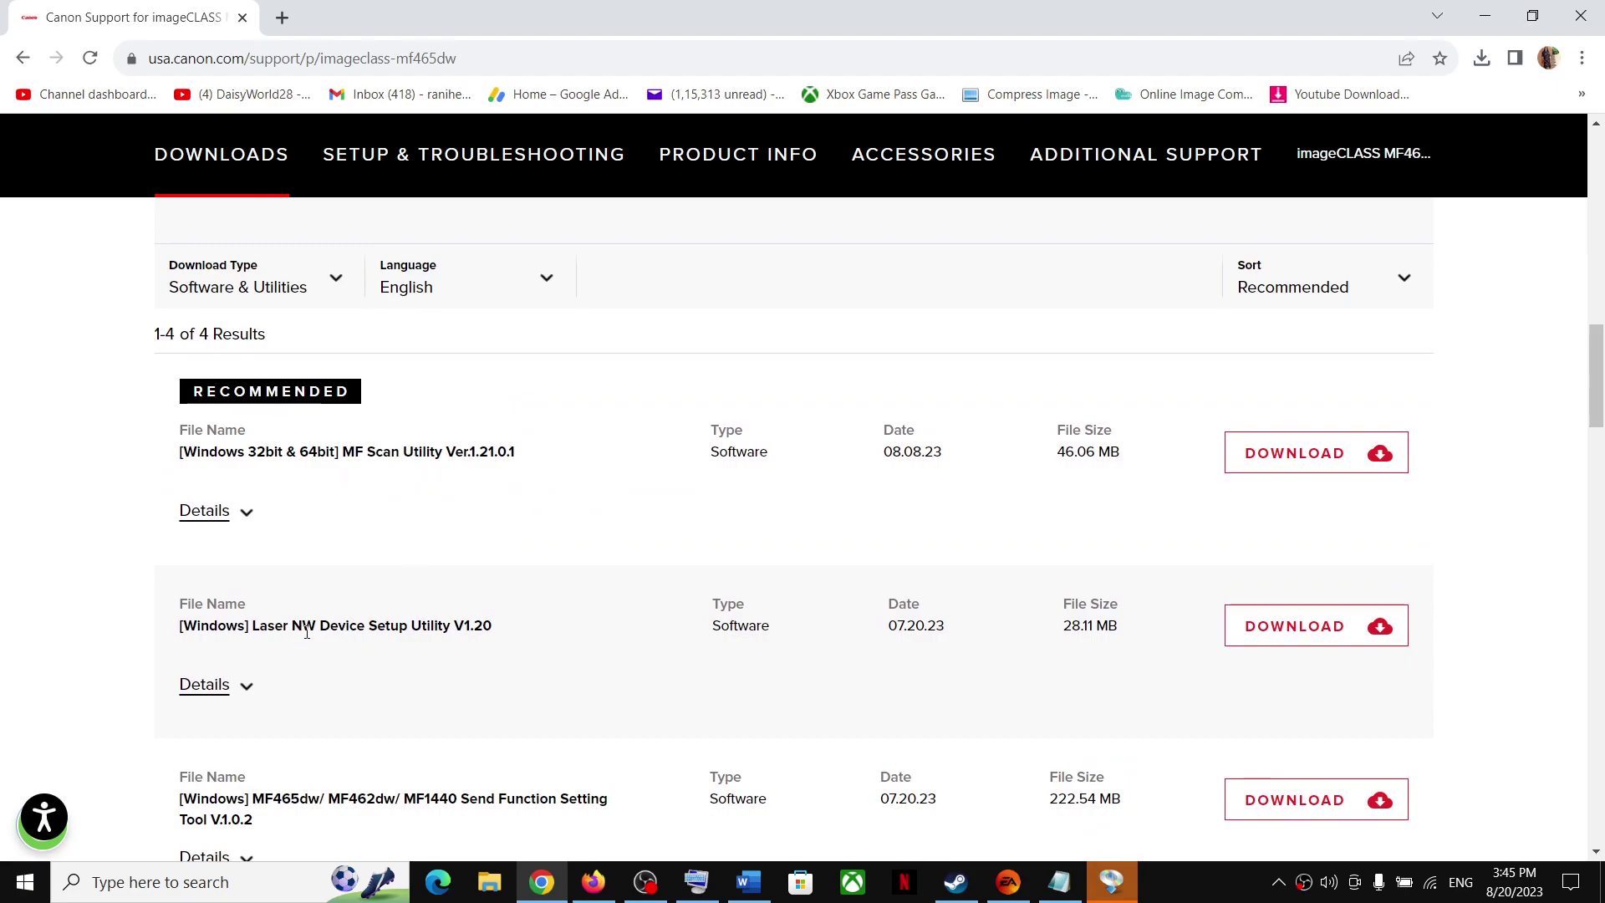
{"action": "scroll", "coordinate": [710, 585], "scroll_direction": "down", "scroll_amount": 2}
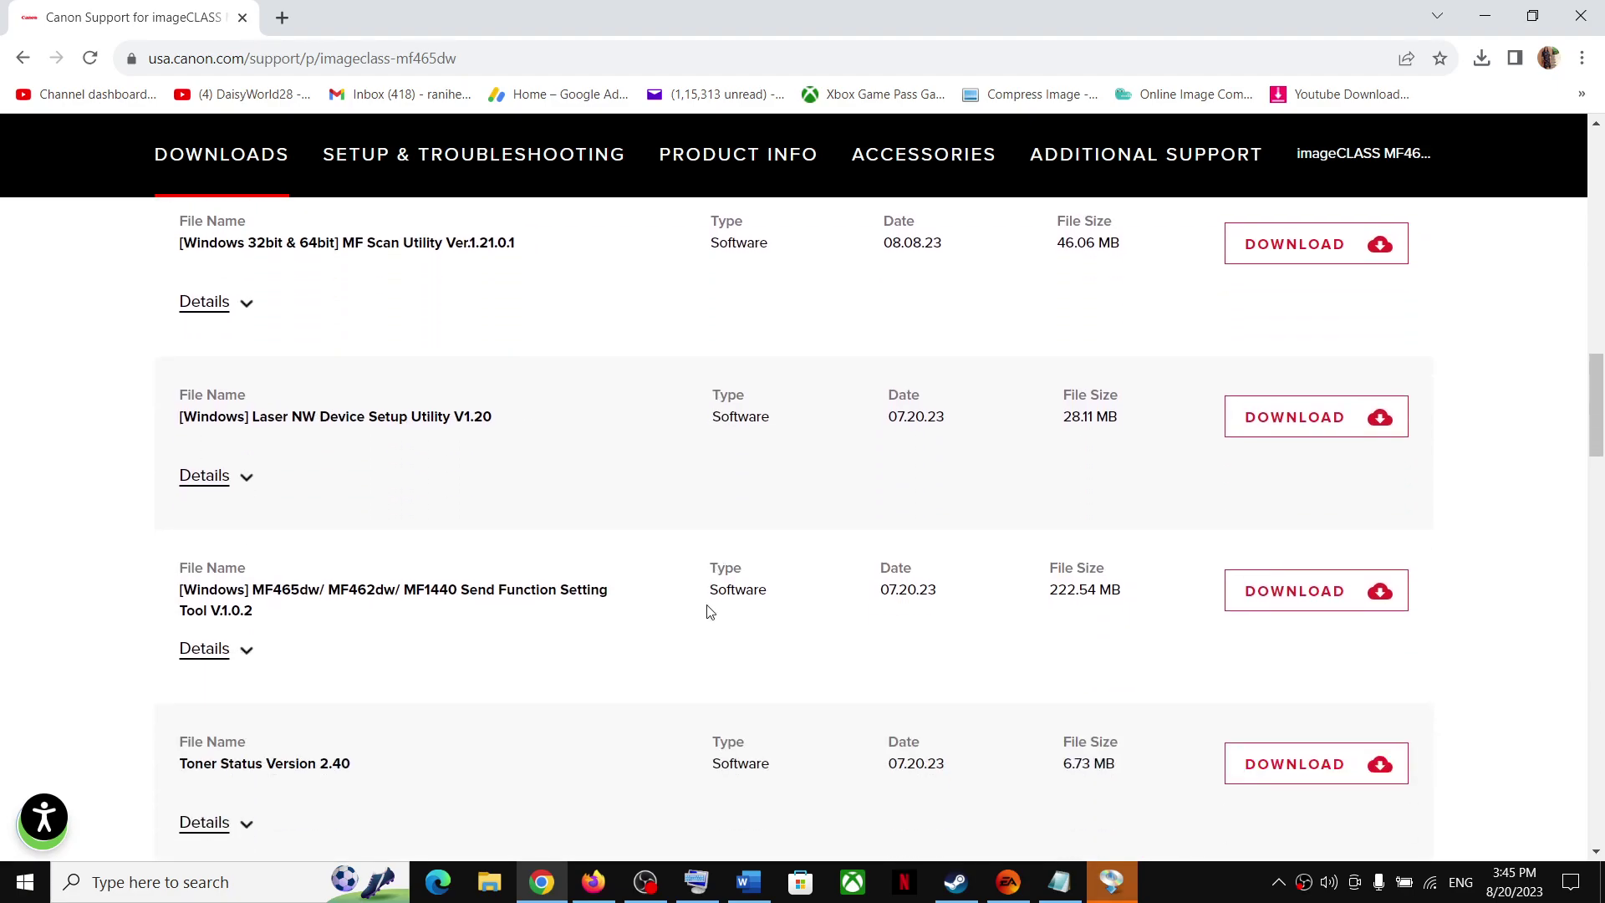
{"action": "scroll", "coordinate": [532, 775], "scroll_direction": "up", "scroll_amount": 3}
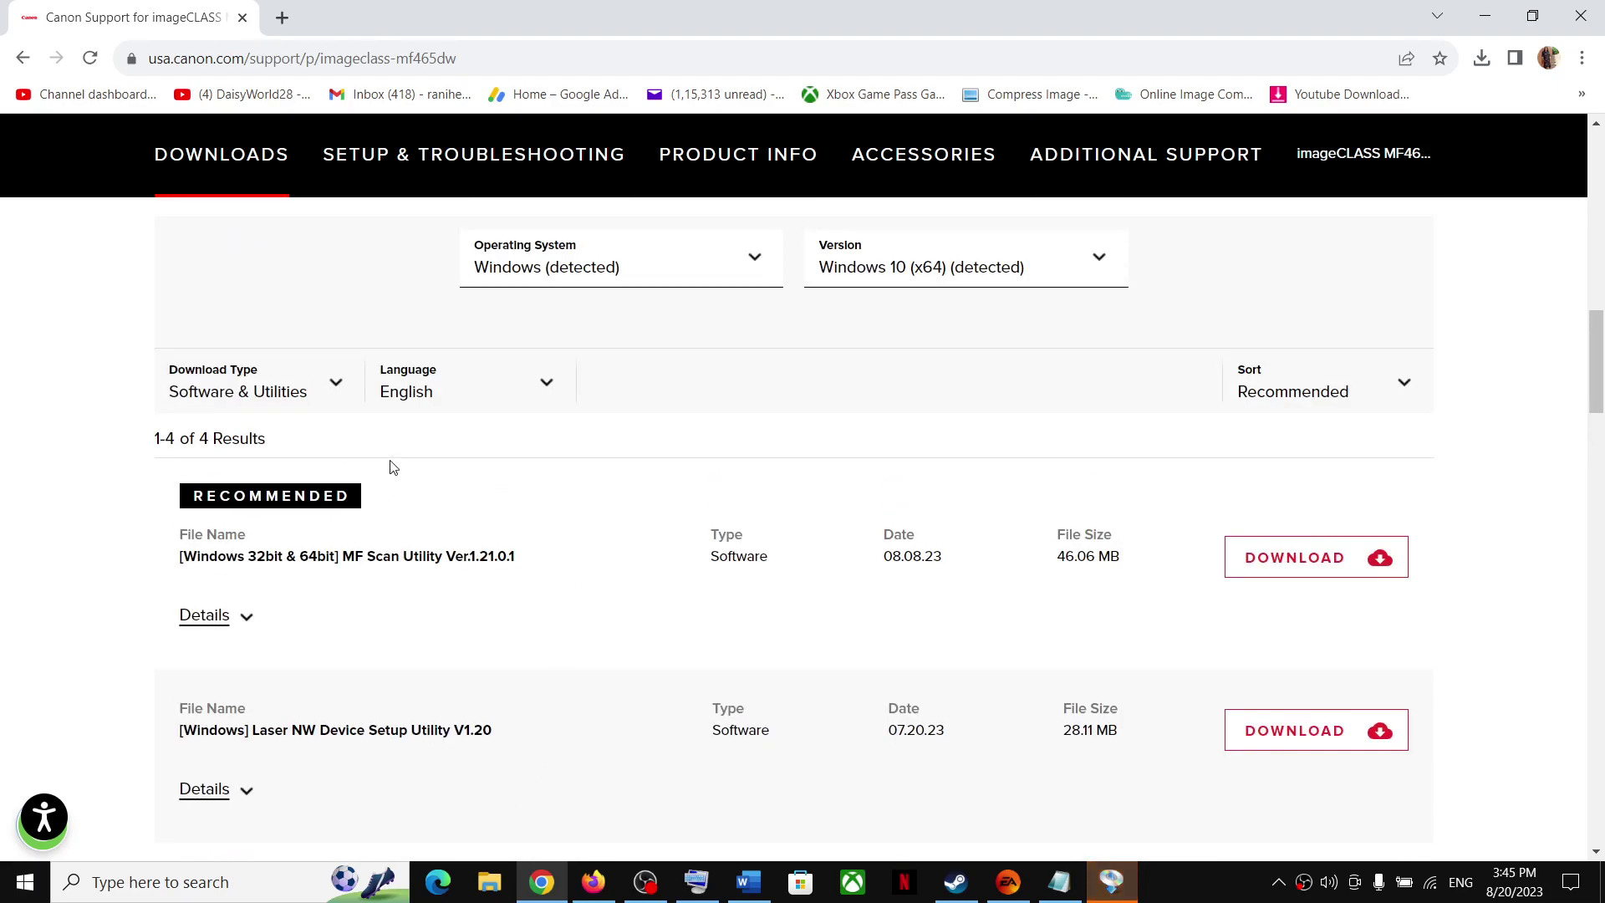
{"action": "left_click", "coordinate": [339, 384]}
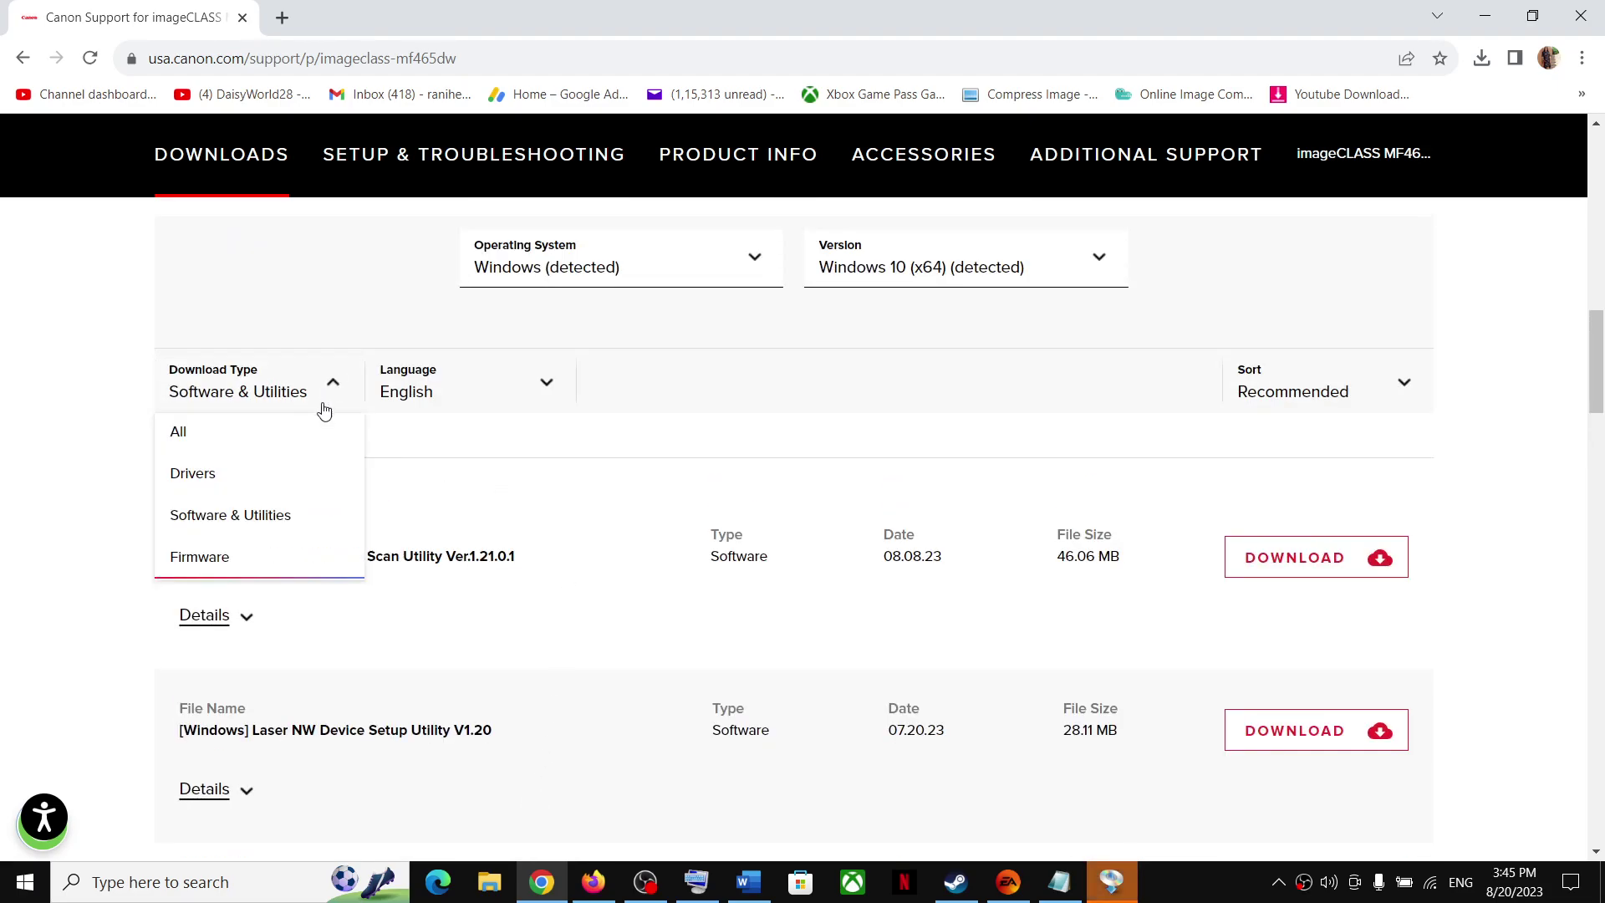
{"action": "left_click", "coordinate": [224, 479]}
{"action": "left_click", "coordinate": [1122, 891]}
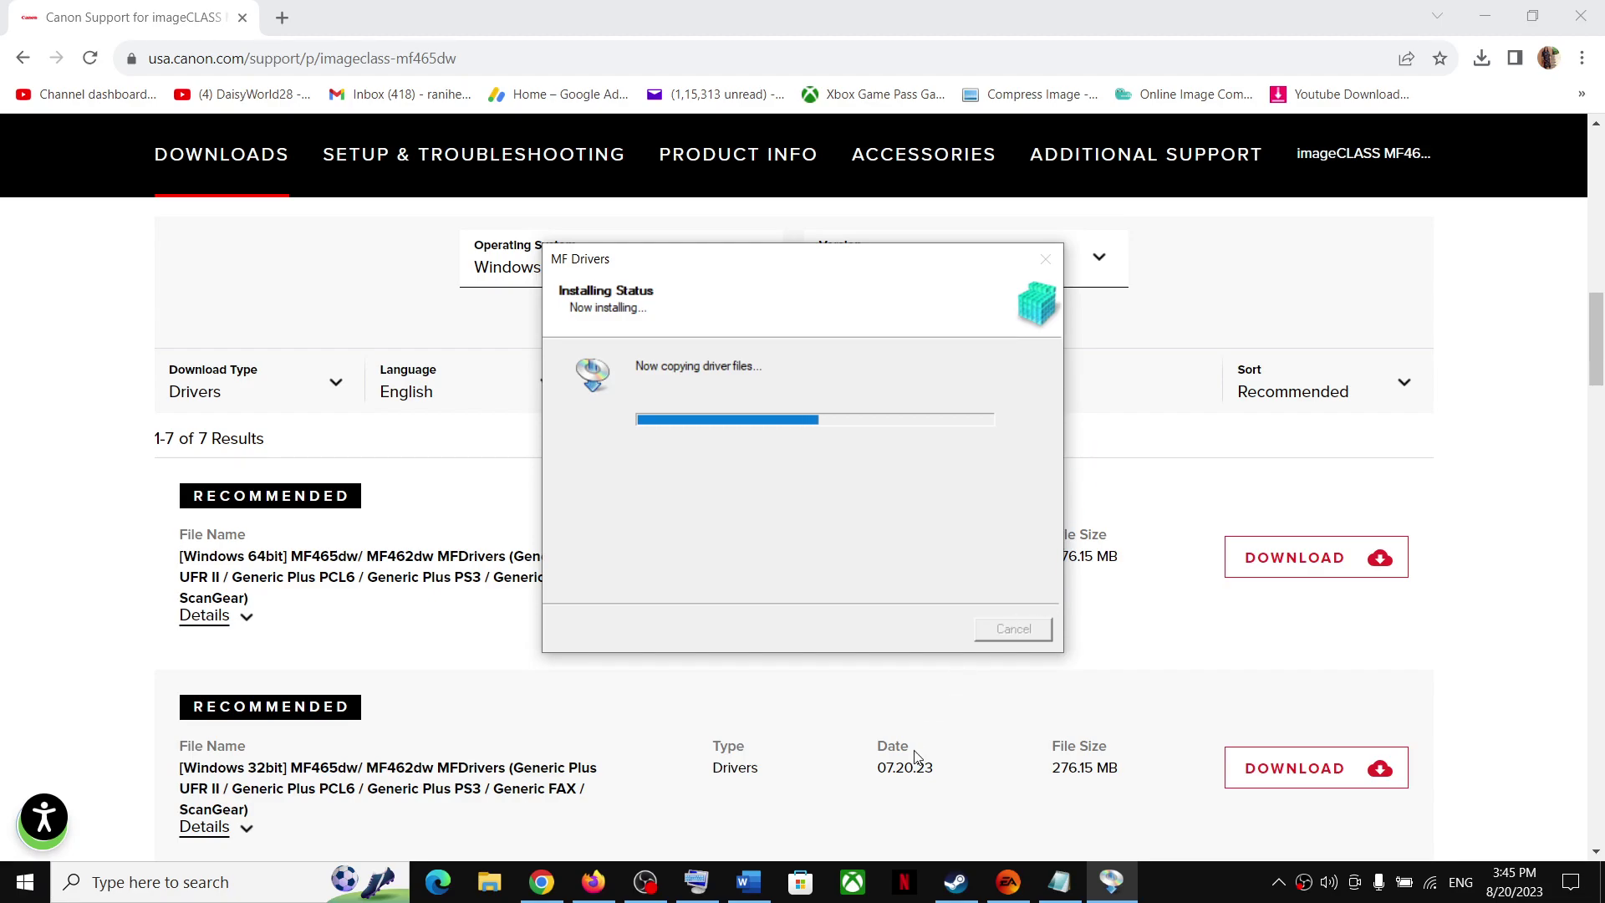
{"action": "left_click", "coordinate": [749, 883]}
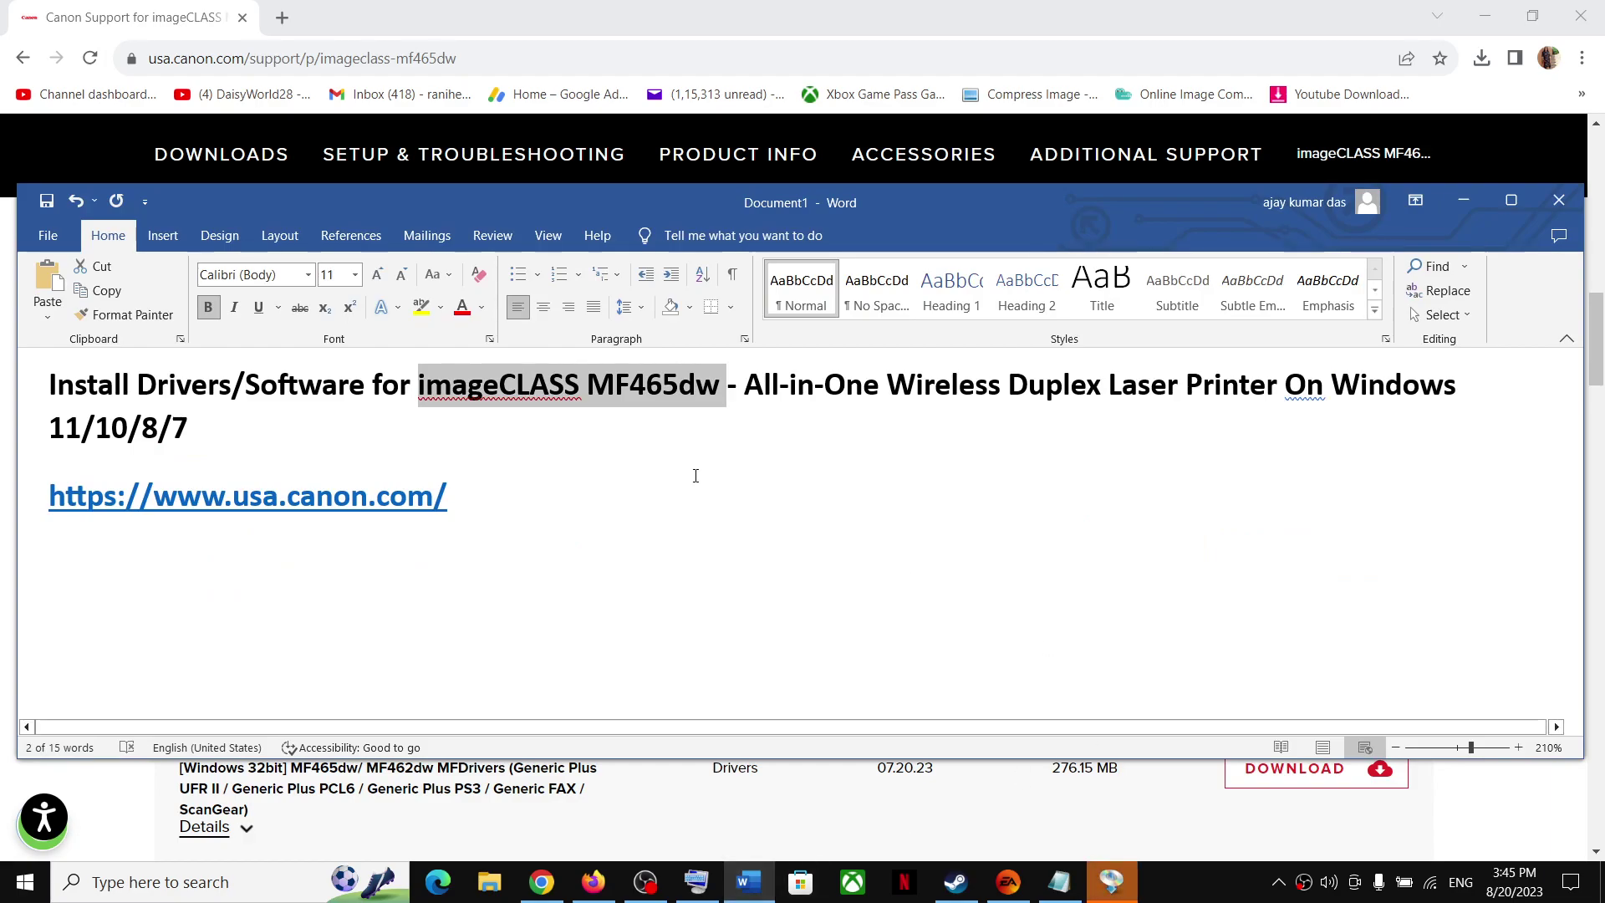
{"action": "key", "text": "alt+Tab"}
{"action": "scroll", "coordinate": [1074, 707], "scroll_direction": "up", "scroll_amount": 15}
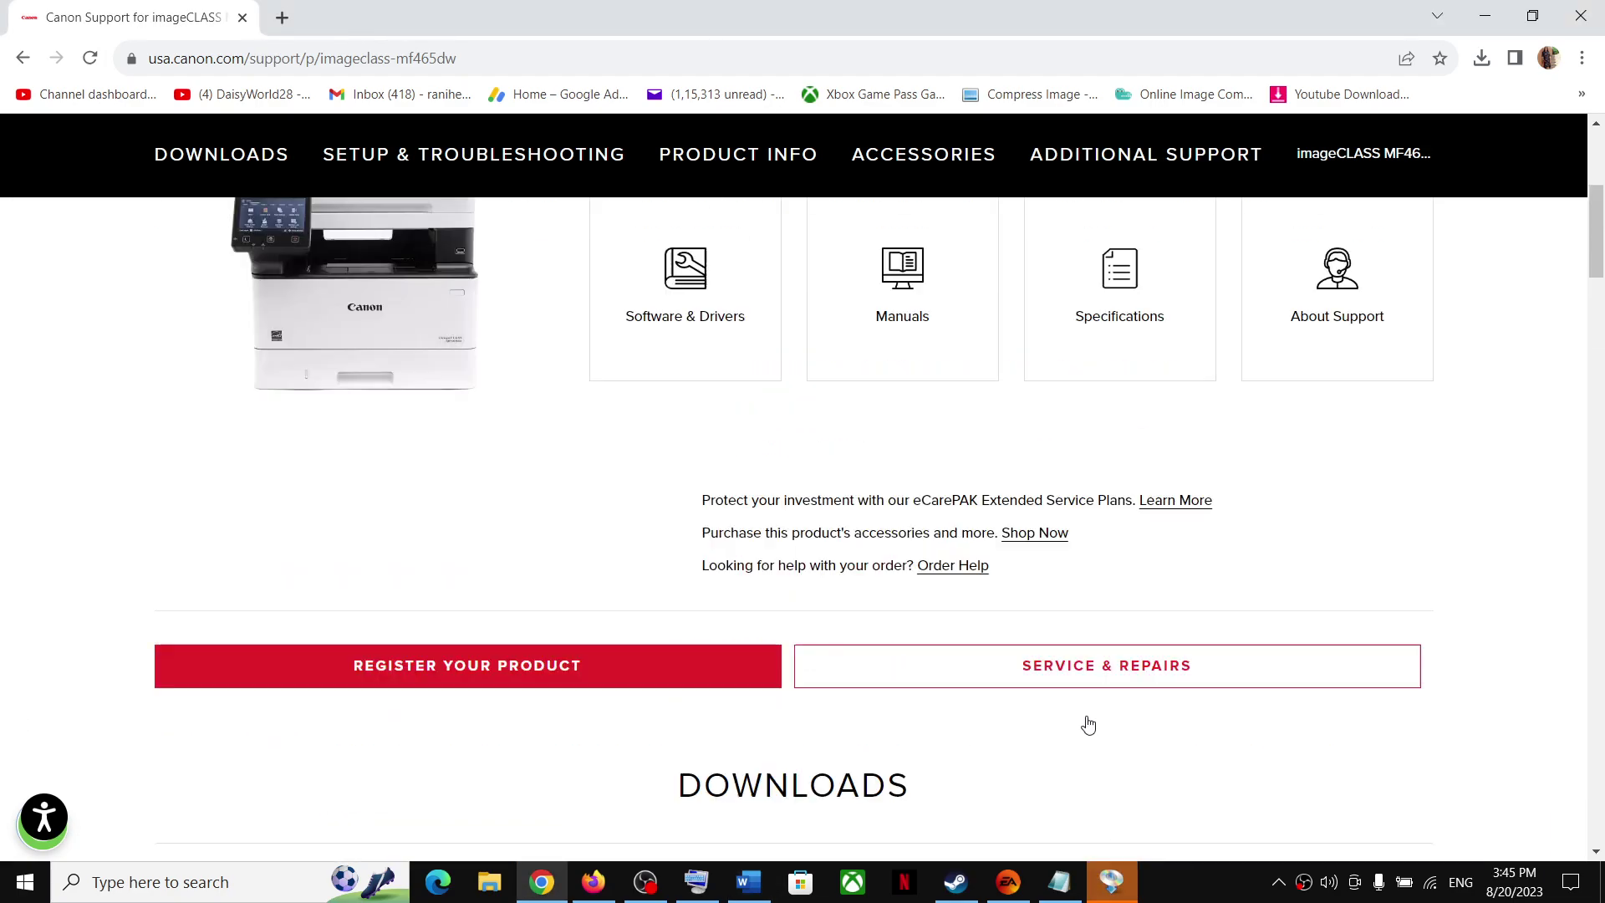